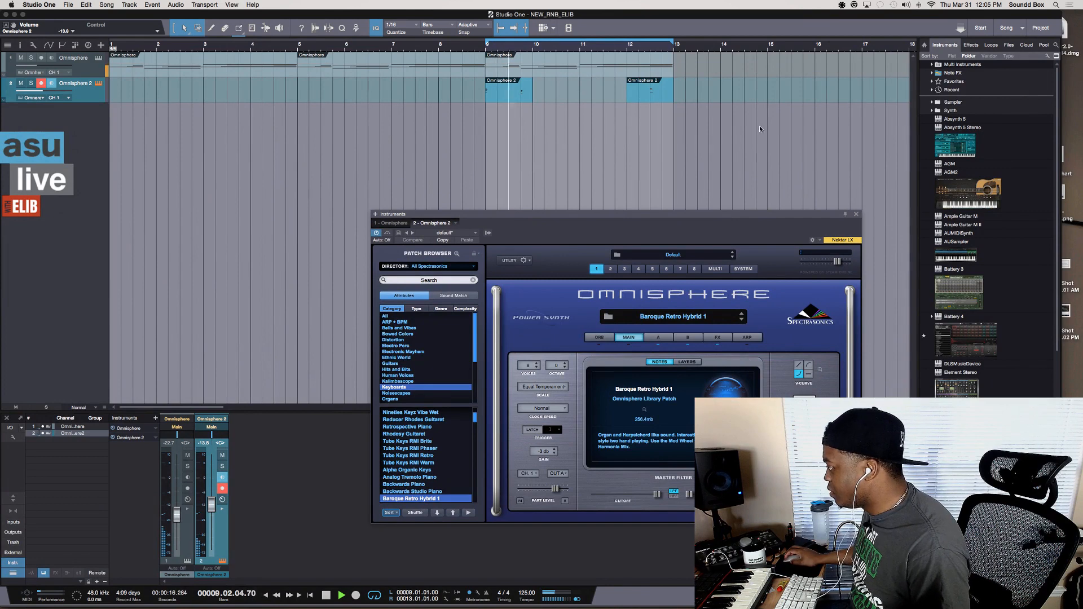
- Stop playback and raise the first Omnisphere channel's volume to about -19.5 dB, keeping the instrument window clear of the mixer and instrument browser
{"action": "key", "text": "space"}
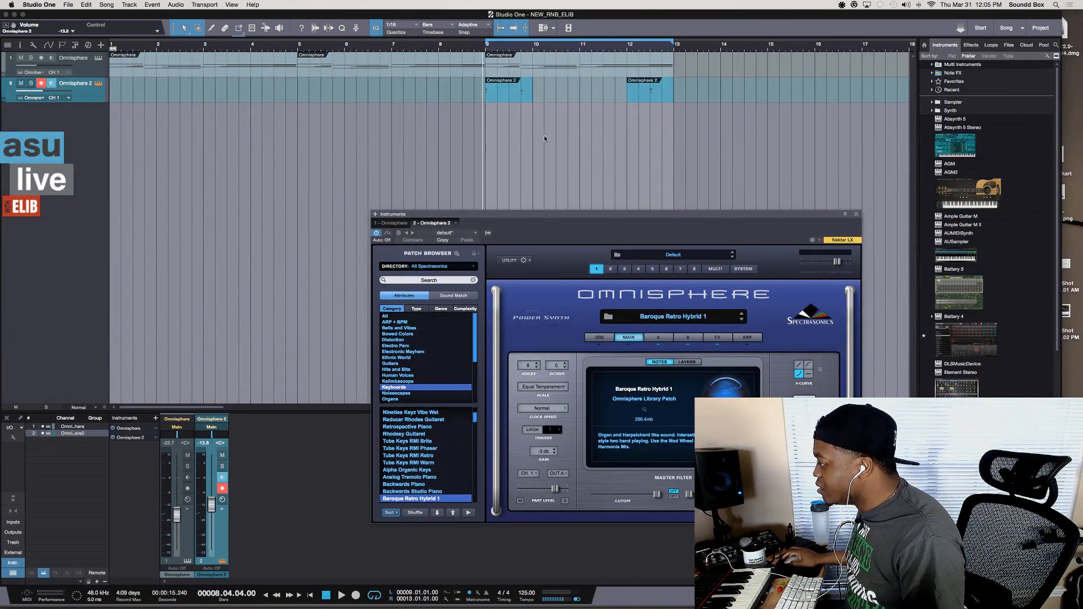
{"action": "left_click_drag", "start_coordinate": [512, 215], "coordinate": [571, 274]}
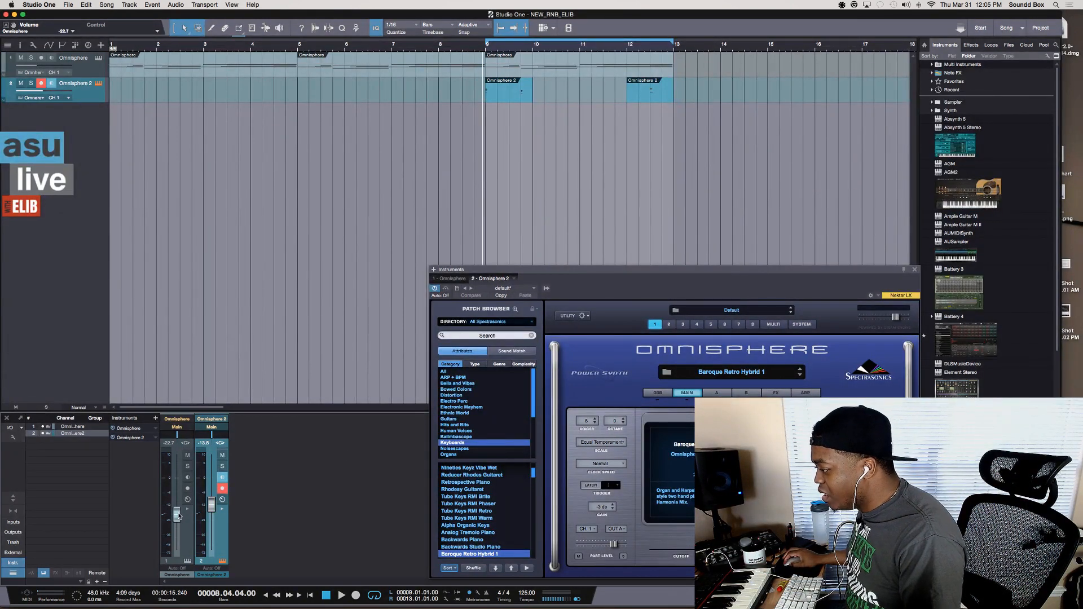
{"action": "left_click_drag", "start_coordinate": [179, 513], "coordinate": [179, 512]}
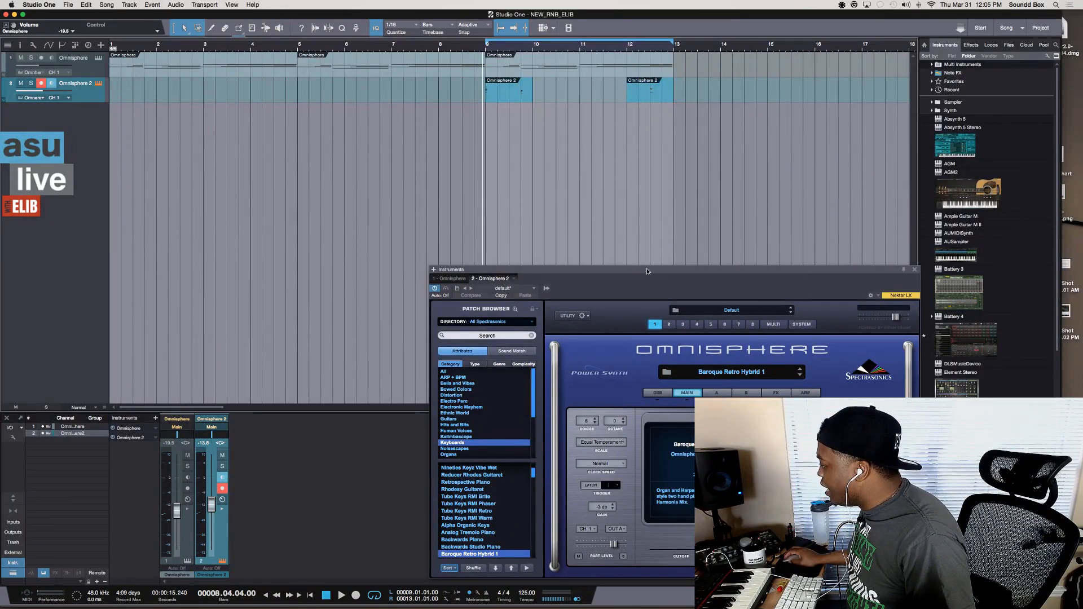
{"action": "left_click_drag", "start_coordinate": [647, 272], "coordinate": [289, 261]}
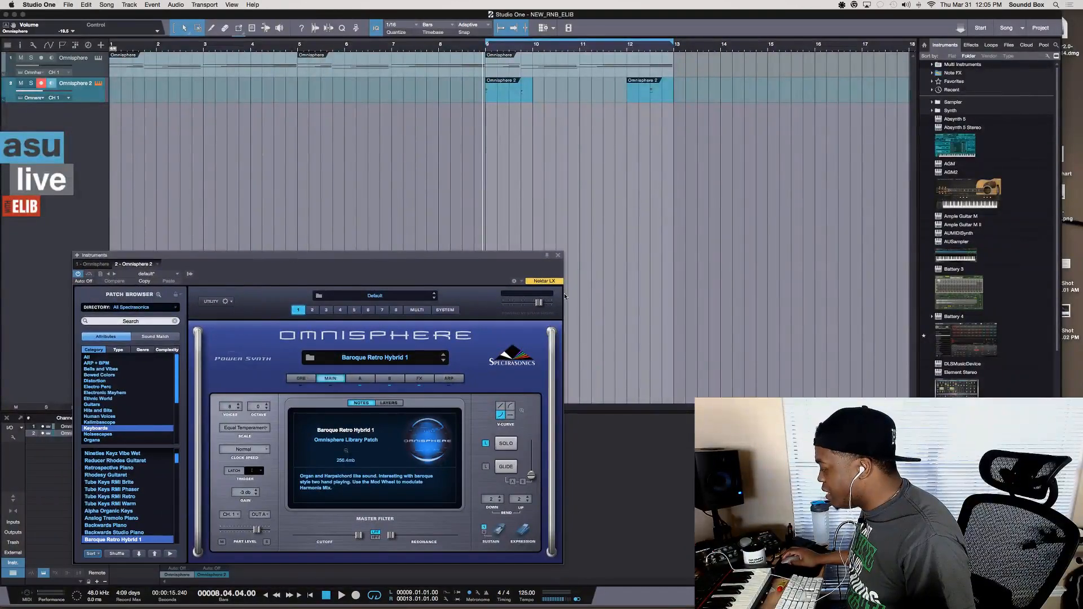
- Add the Massive synth from the instrument browser as a new instrument track
{"action": "scroll", "coordinate": [964, 211], "scroll_direction": "down", "scroll_amount": 10}
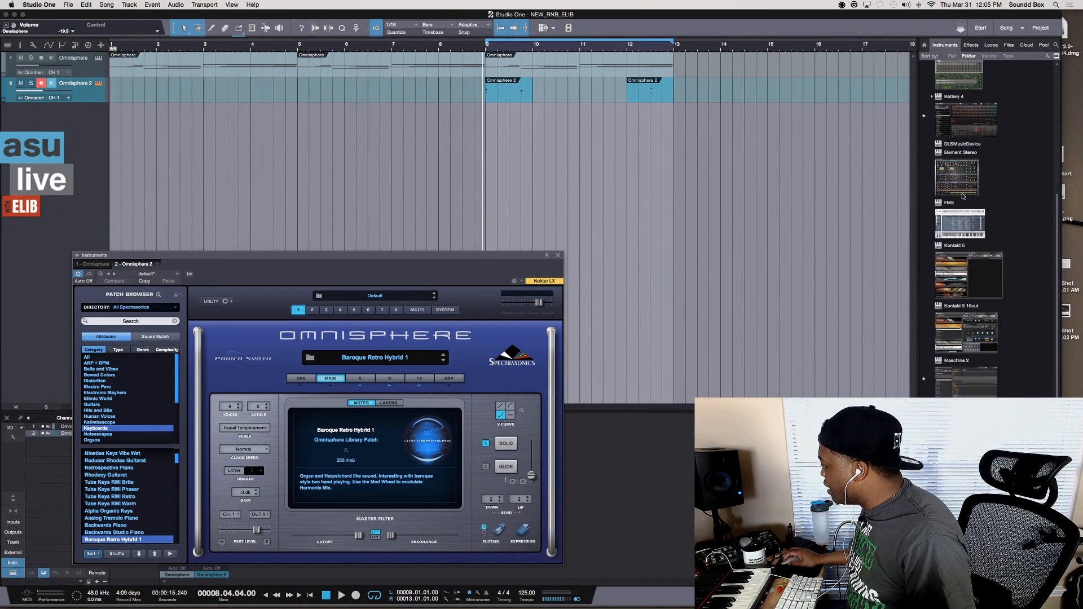
{"action": "scroll", "coordinate": [962, 197], "scroll_direction": "up", "scroll_amount": 5}
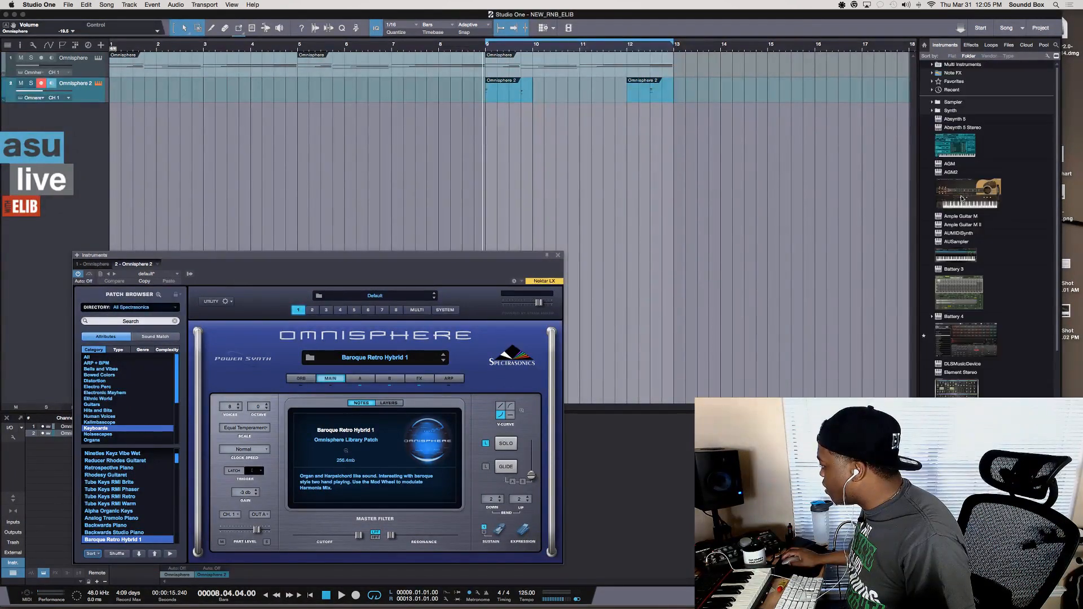
{"action": "scroll", "coordinate": [963, 199], "scroll_direction": "down", "scroll_amount": 3}
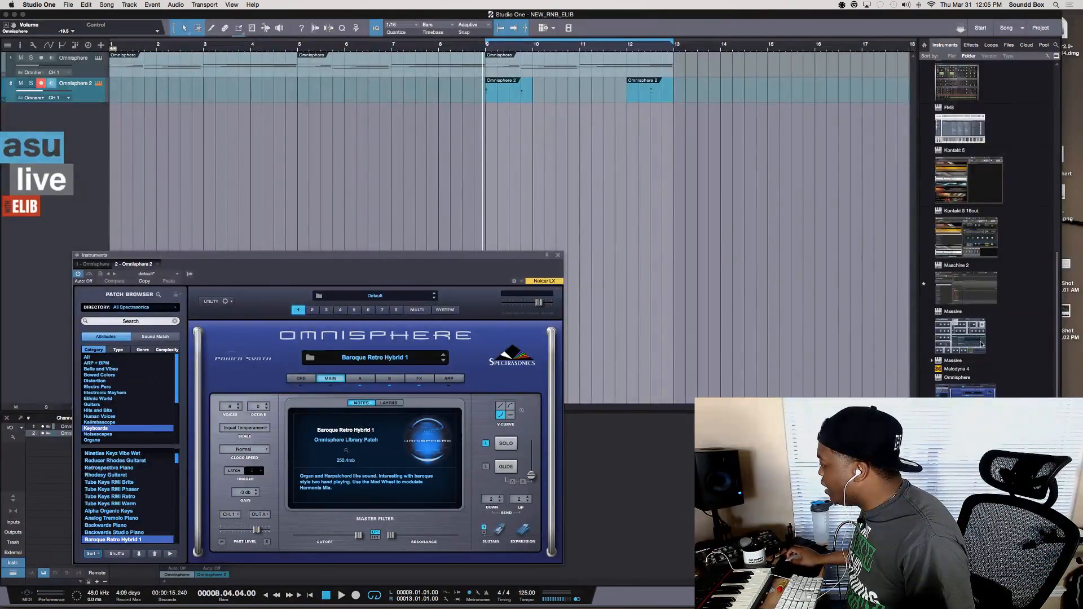
{"action": "left_click_drag", "start_coordinate": [981, 344], "coordinate": [381, 173]}
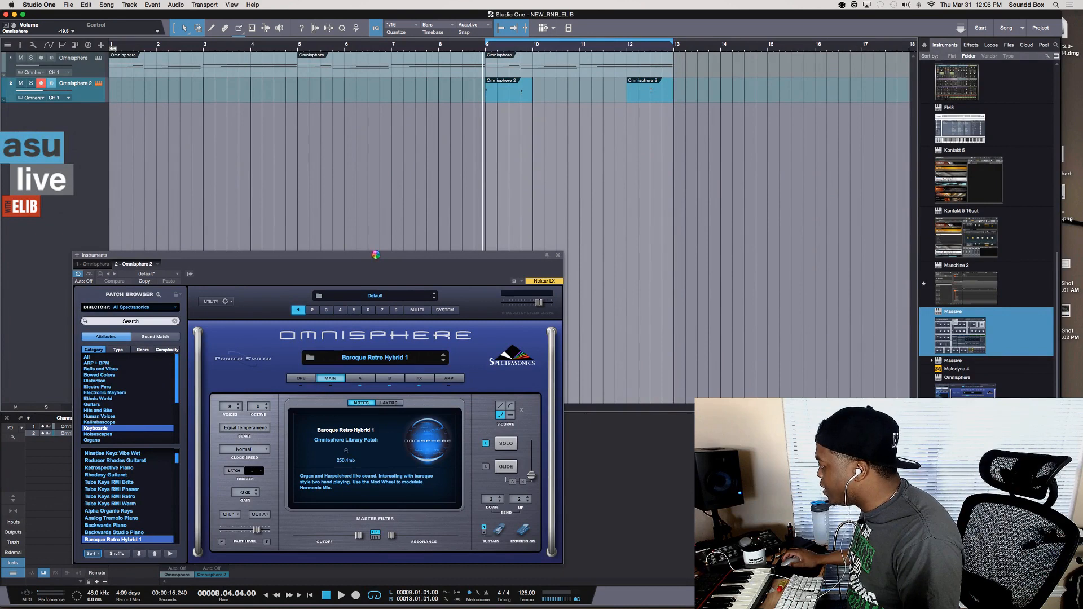
{"action": "left_click_drag", "start_coordinate": [353, 258], "coordinate": [552, 142]}
{"action": "left_click", "coordinate": [432, 151]}
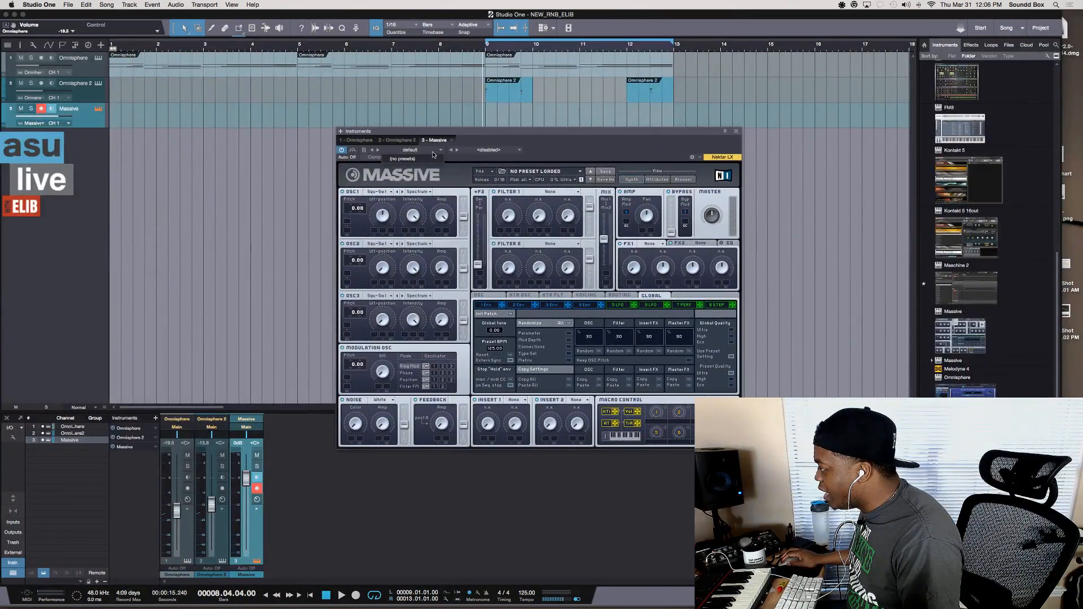
{"action": "left_click", "coordinate": [433, 159]}
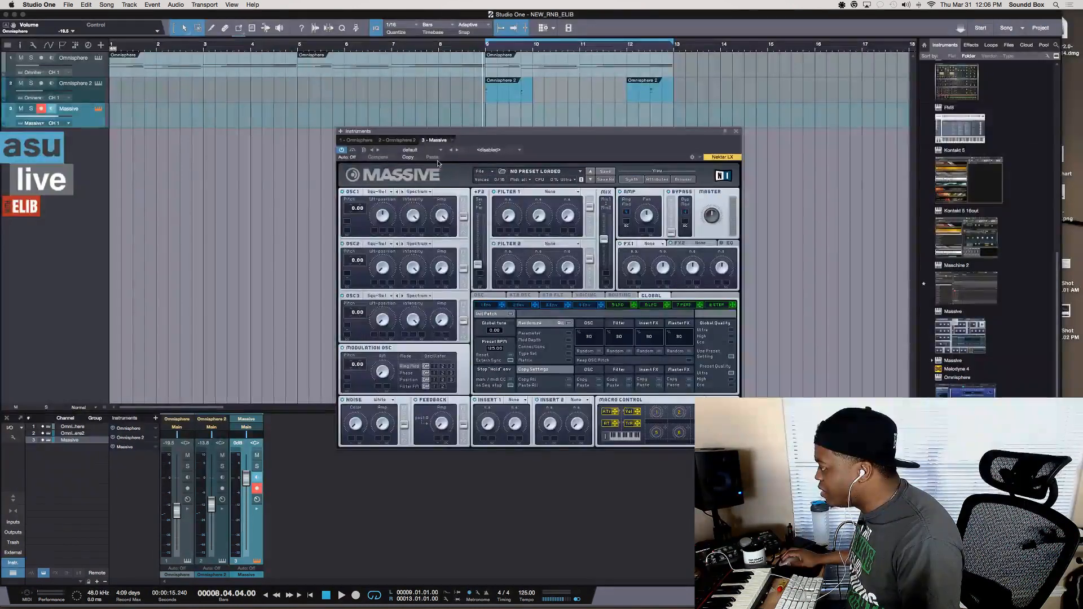
{"action": "left_click", "coordinate": [518, 150]}
{"action": "left_click", "coordinate": [518, 150]}
{"action": "left_click", "coordinate": [432, 151]}
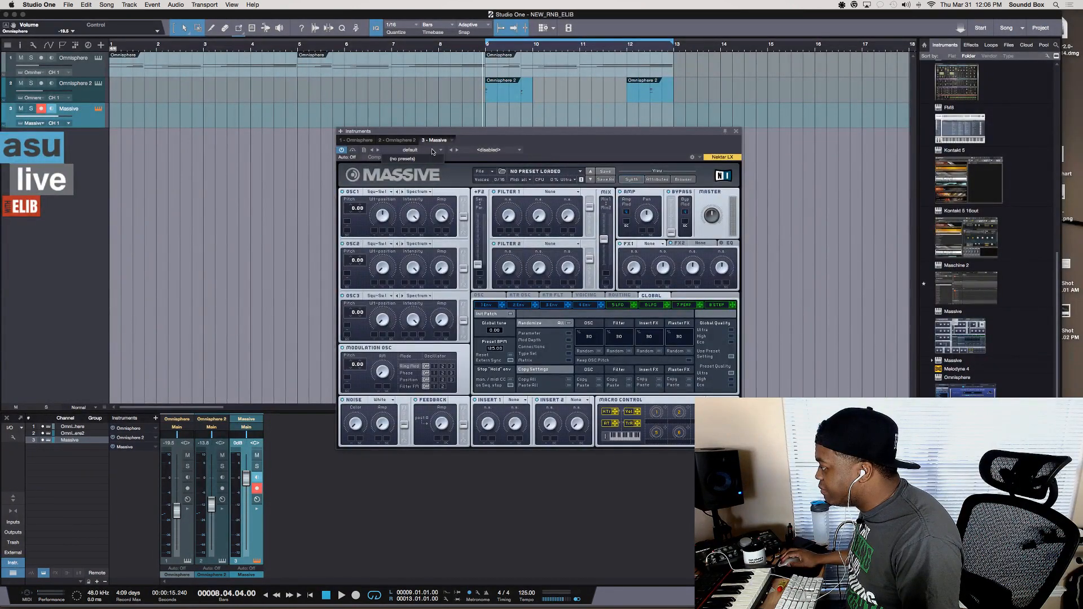
{"action": "left_click", "coordinate": [432, 151]}
{"action": "left_click", "coordinate": [364, 151]}
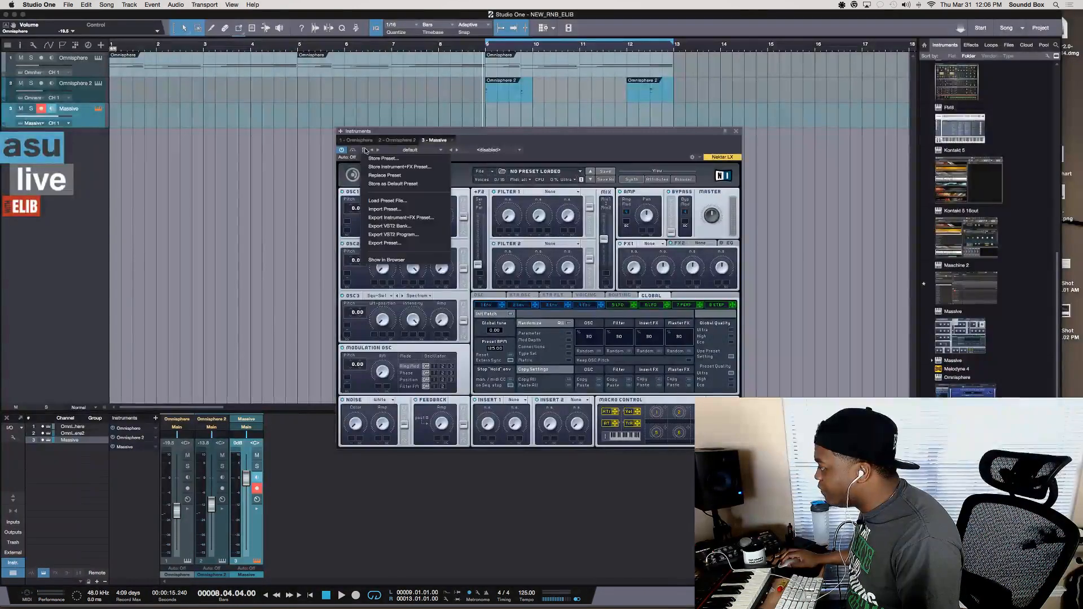
{"action": "left_click", "coordinate": [599, 167]}
- Load the recently used ELIB SUBBASS sound in Massive and set its Hard macro to 40
{"action": "left_click", "coordinate": [480, 171]}
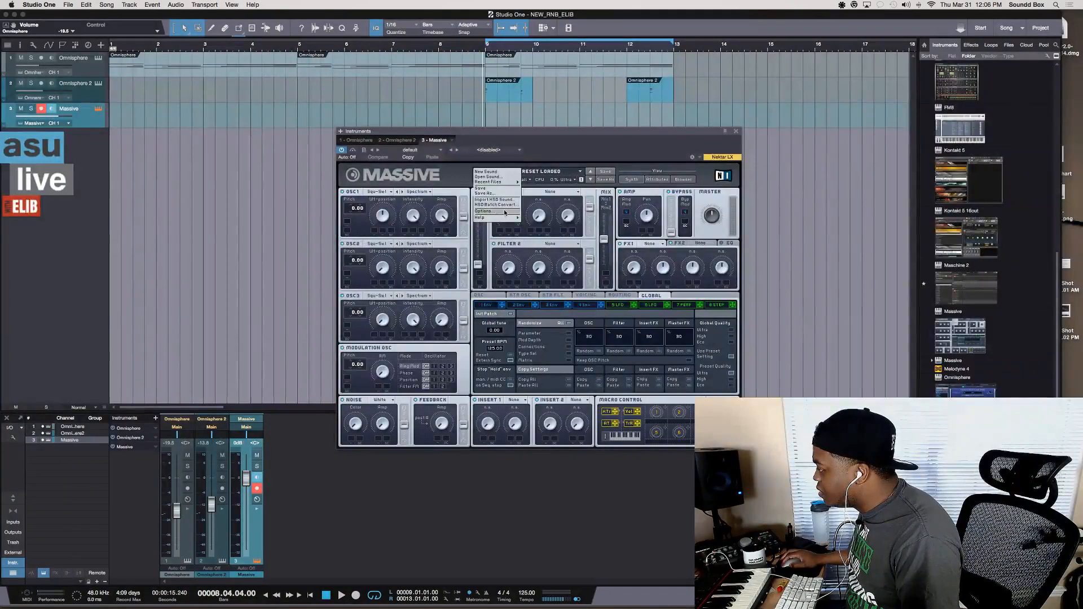
{"action": "mouse_move", "coordinate": [504, 184]}
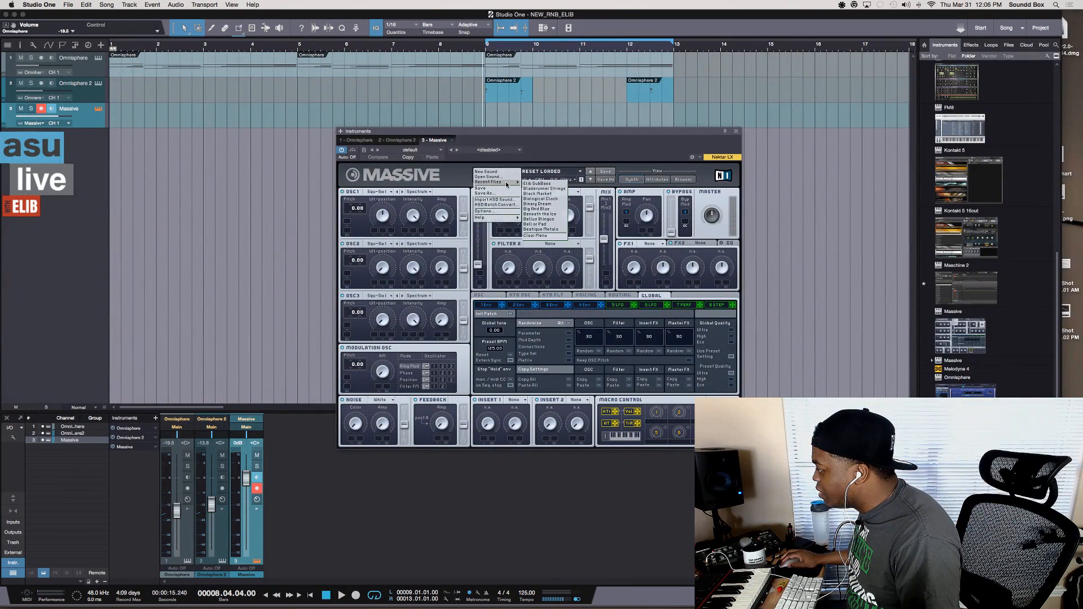
{"action": "left_click", "coordinate": [554, 184]}
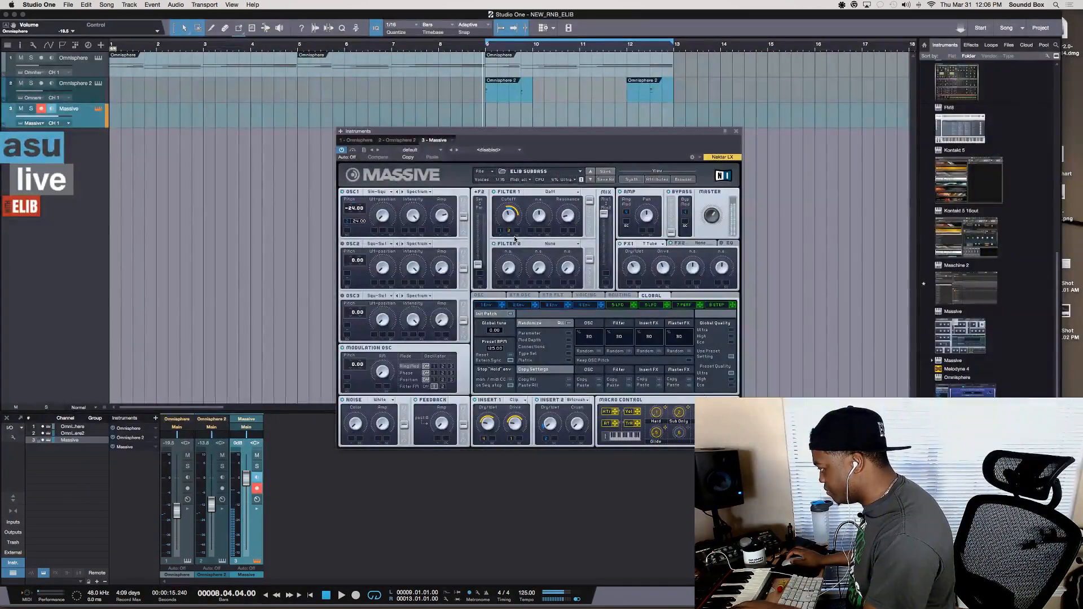
{"action": "left_click_drag", "start_coordinate": [657, 414], "coordinate": [653, 391]}
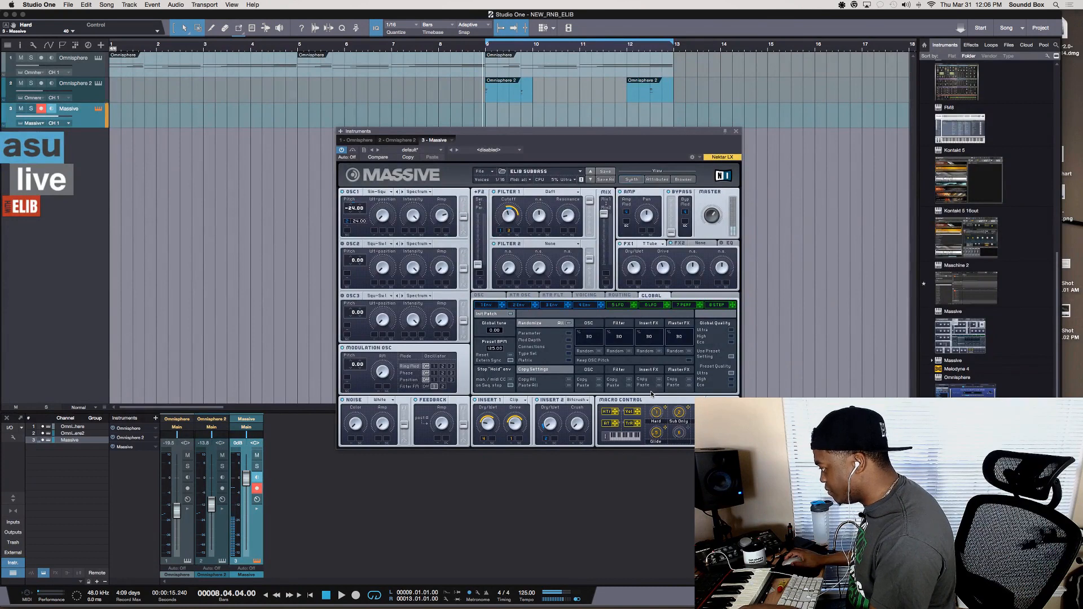
- Play the loop from bar 9 to audition the sub bass against it, and move the Massive window lower
{"action": "key", "text": "space"}
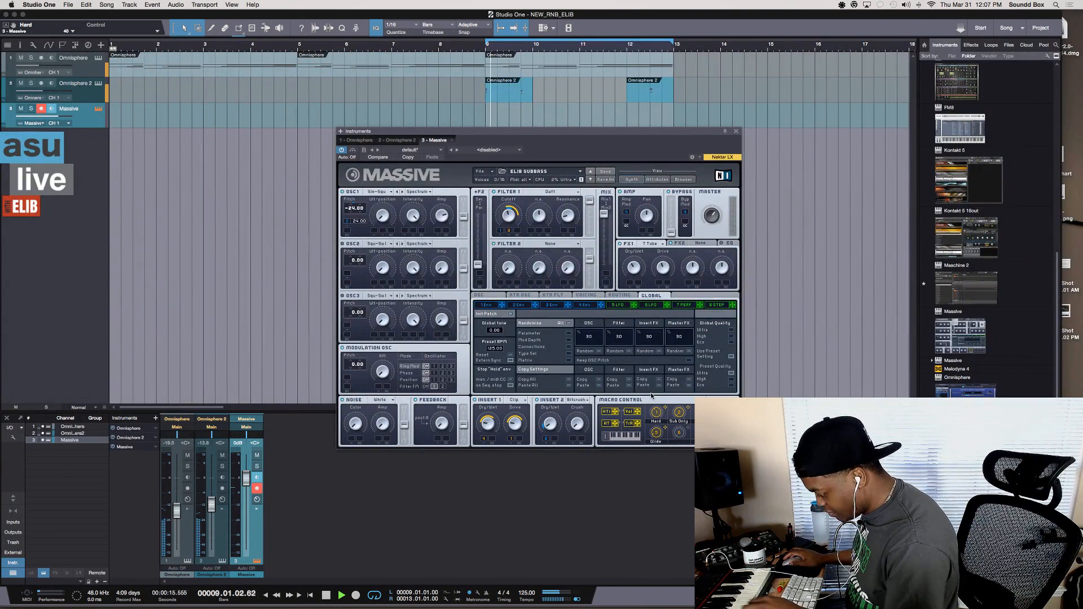
{"action": "key", "text": "space"}
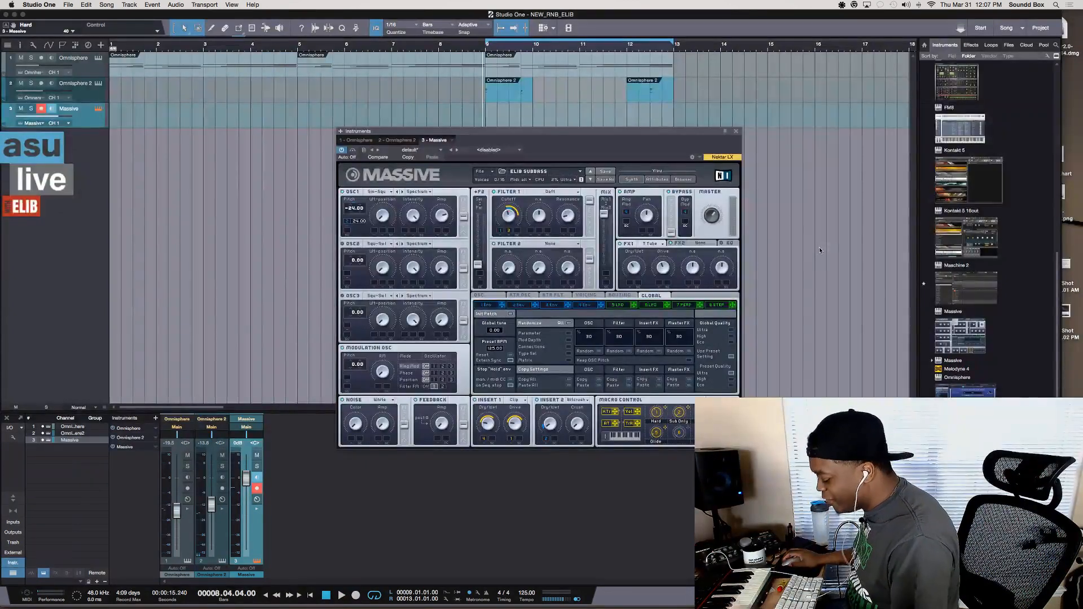
{"action": "left_click_drag", "start_coordinate": [618, 136], "coordinate": [676, 207]}
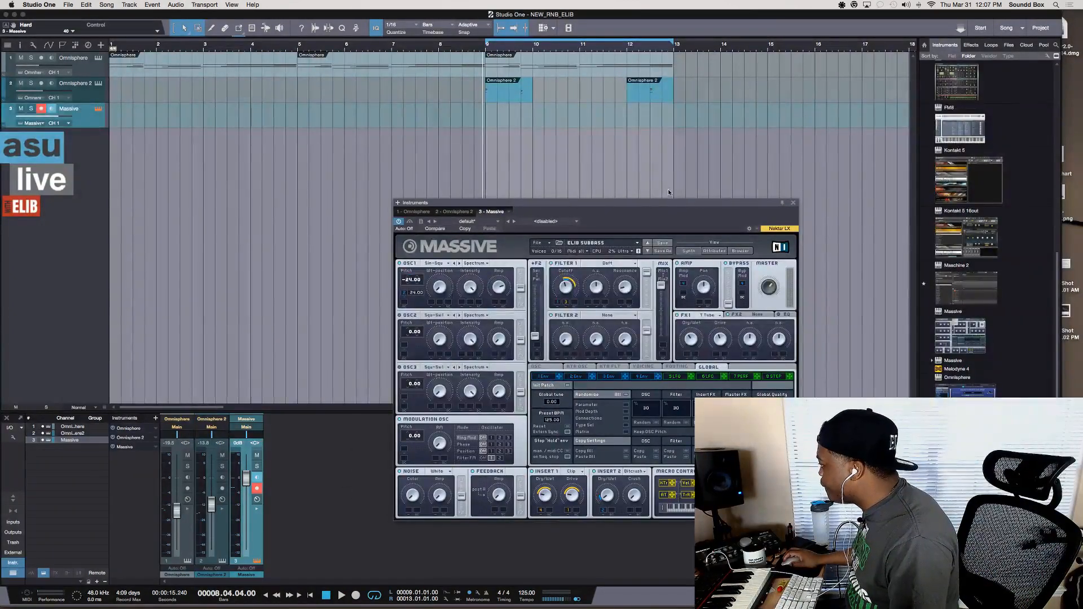
- Sort the instrument browser as a flat list and add the Impact drum sampler as a new instrument track
{"action": "scroll", "coordinate": [1008, 342], "scroll_direction": "up", "scroll_amount": 10}
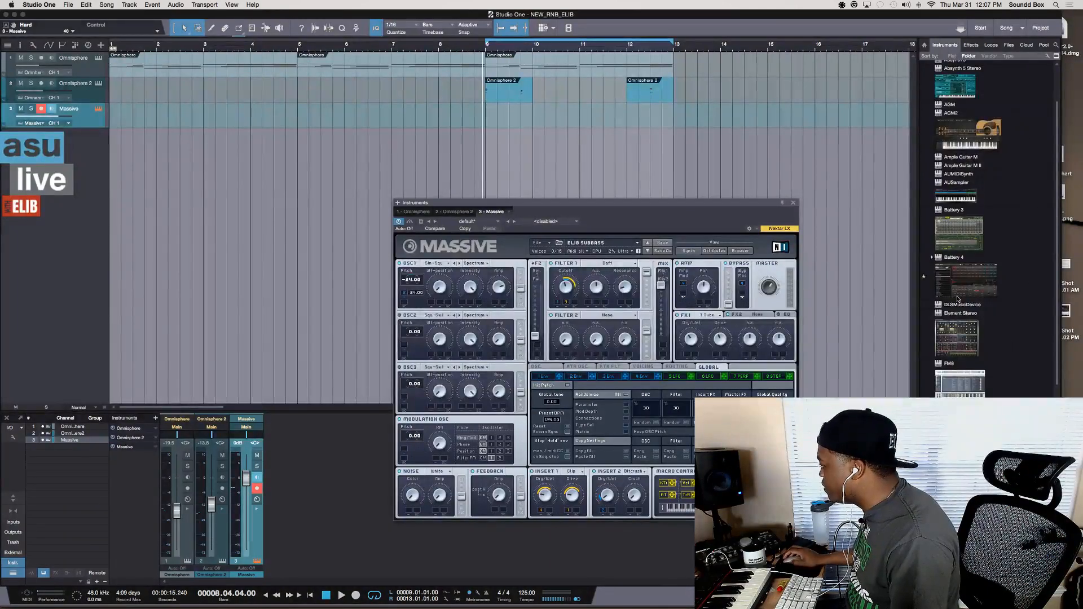
{"action": "scroll", "coordinate": [955, 292], "scroll_direction": "down", "scroll_amount": 2}
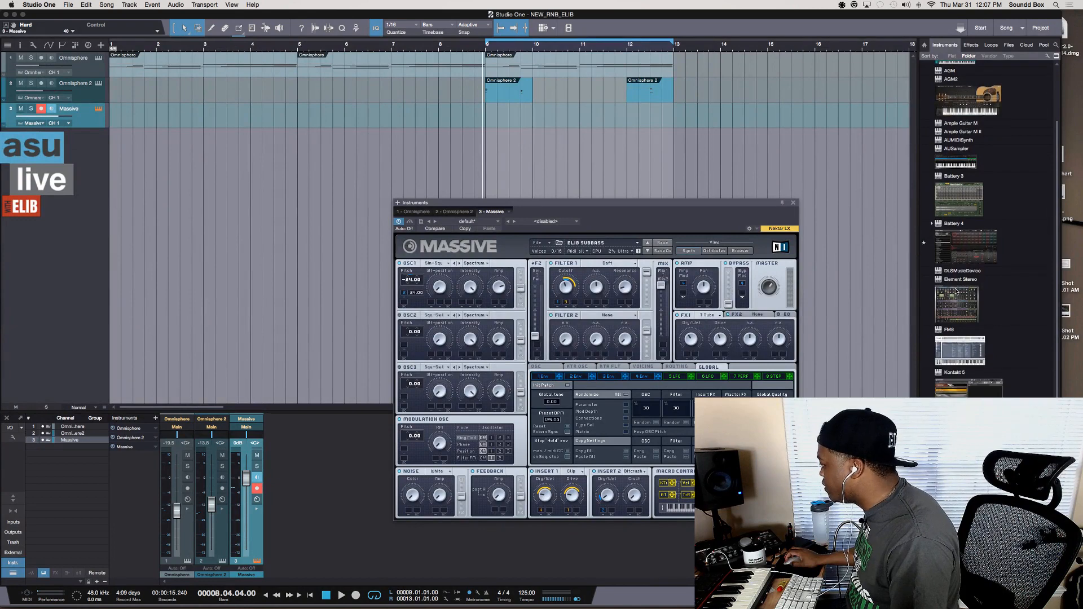
{"action": "scroll", "coordinate": [956, 292], "scroll_direction": "down", "scroll_amount": 5}
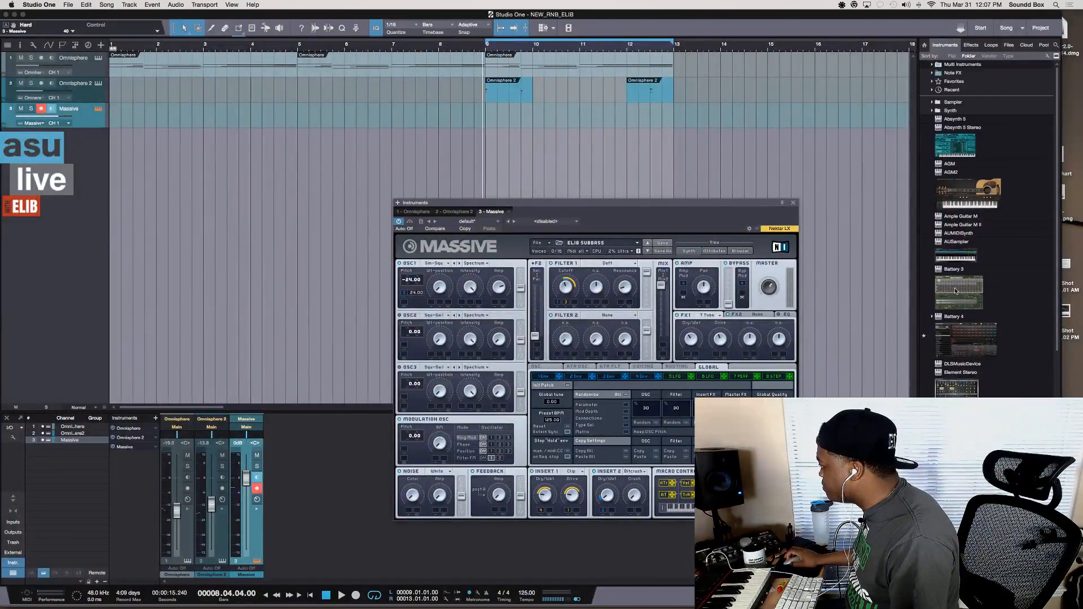
{"action": "scroll", "coordinate": [955, 291], "scroll_direction": "down", "scroll_amount": 7}
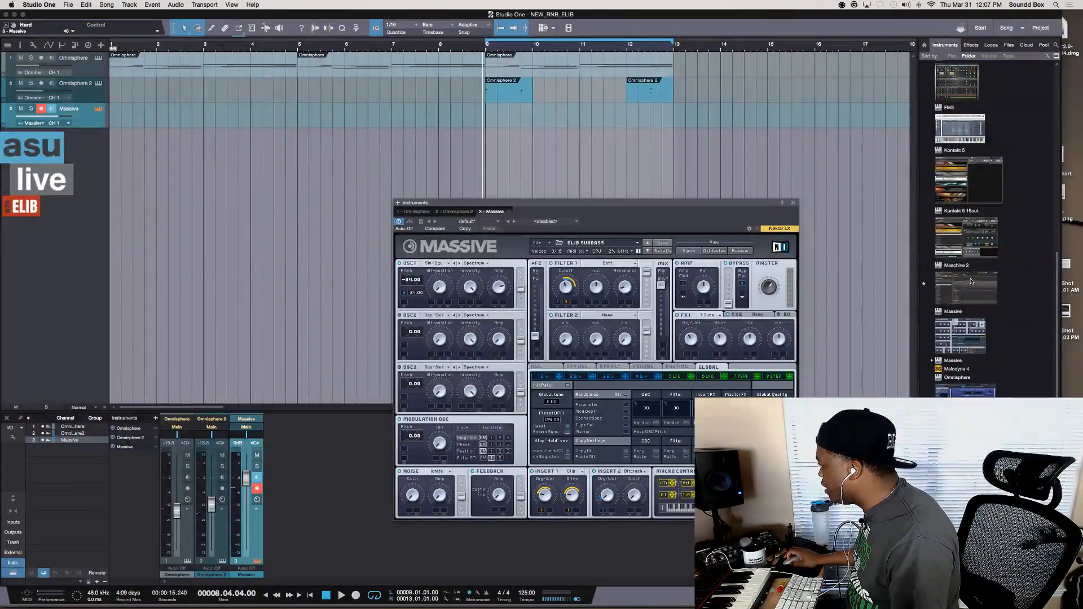
{"action": "scroll", "coordinate": [971, 281], "scroll_direction": "up", "scroll_amount": 10}
{"action": "left_click", "coordinate": [951, 56]}
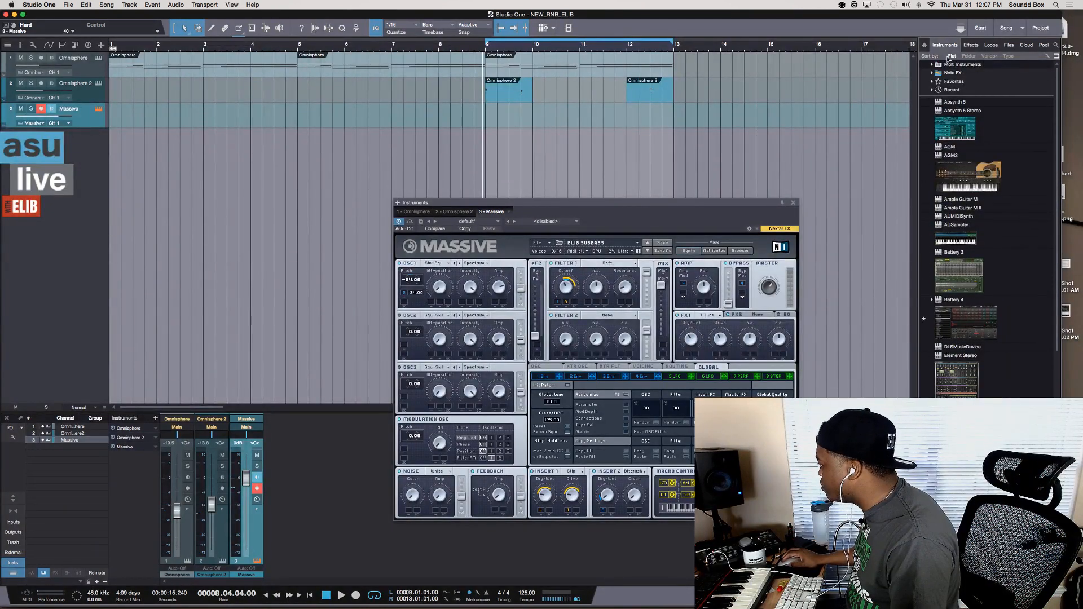
{"action": "scroll", "coordinate": [1016, 197], "scroll_direction": "down", "scroll_amount": 10}
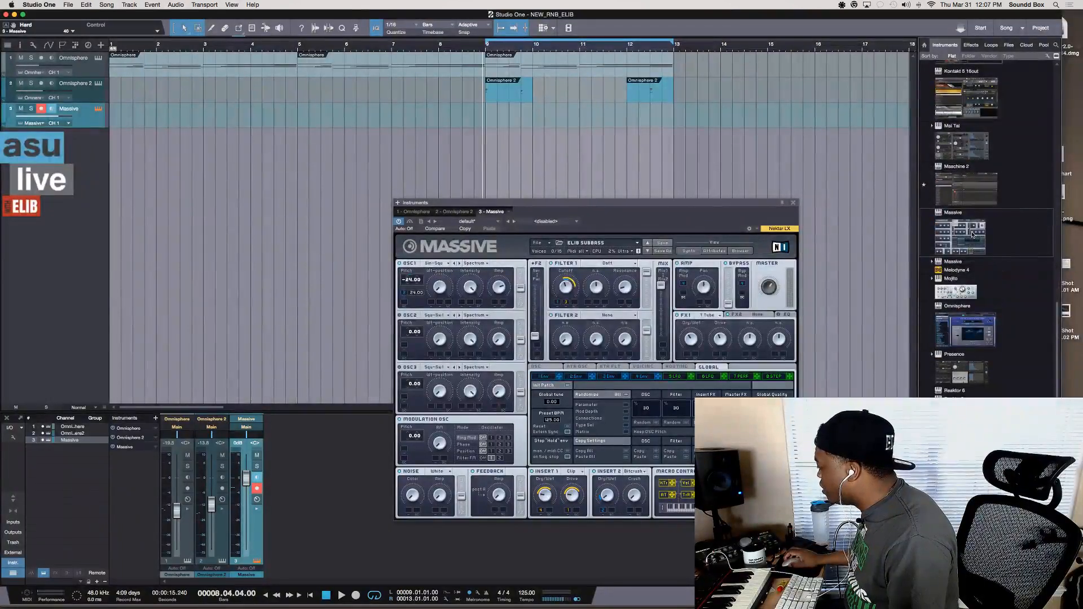
{"action": "scroll", "coordinate": [972, 235], "scroll_direction": "up", "scroll_amount": 5}
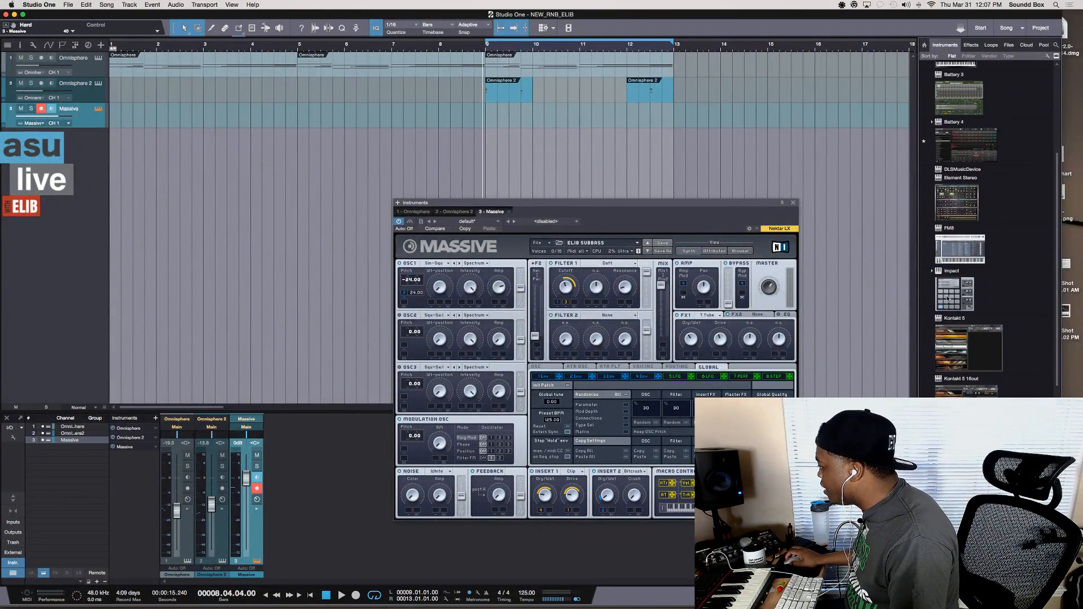
{"action": "left_click_drag", "start_coordinate": [950, 299], "coordinate": [638, 189]}
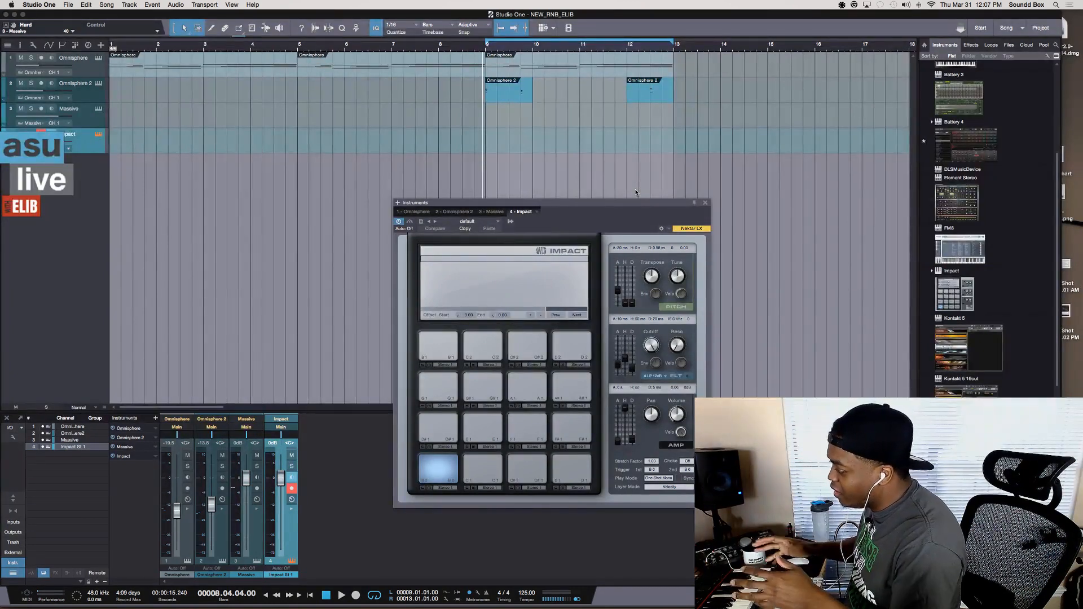
- Load the Crunkzilla drum kit preset in Impact
{"action": "left_click", "coordinate": [488, 223]}
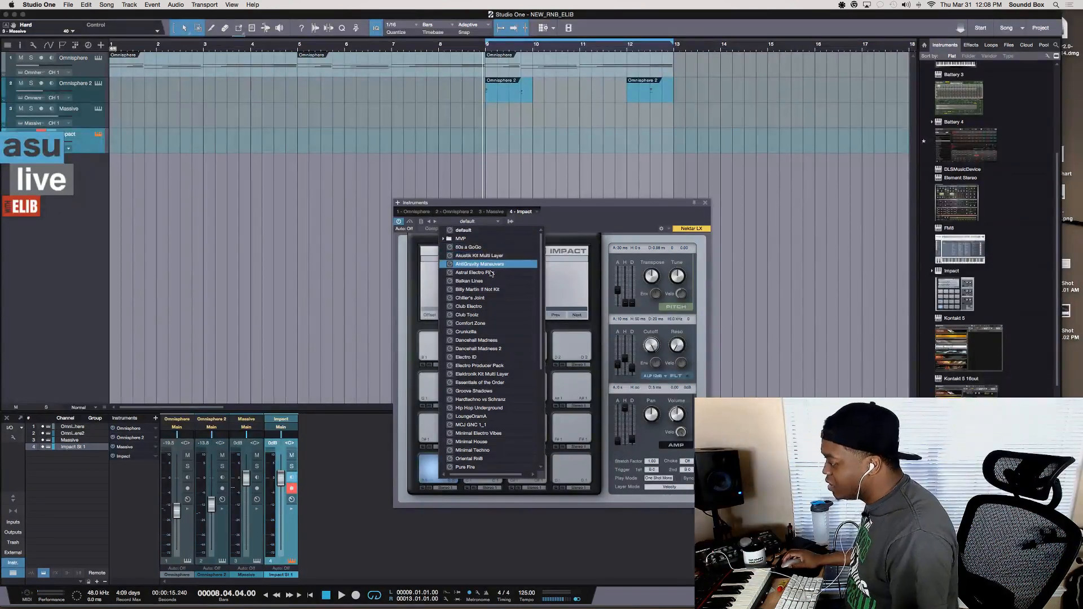
{"action": "left_click", "coordinate": [483, 333]}
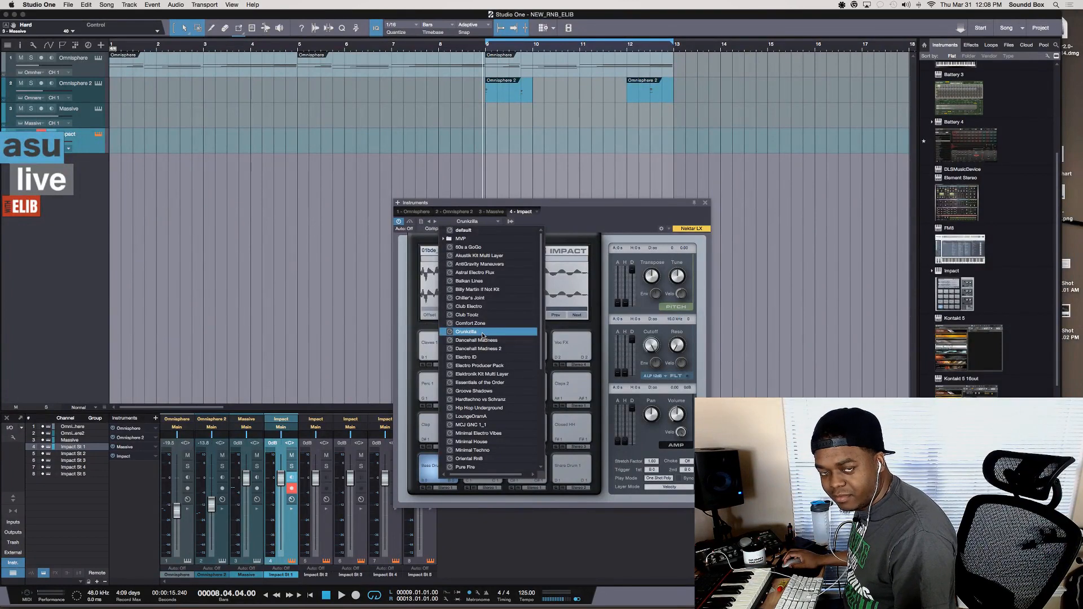
{"action": "left_click", "coordinate": [579, 225]}
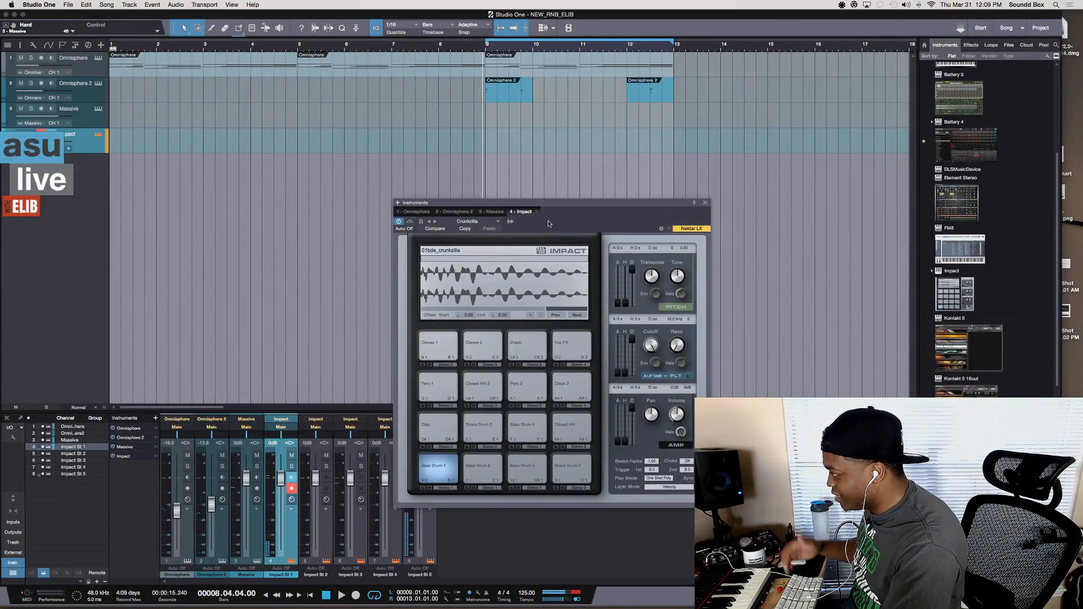
- Record a bass drum and clap pattern on the Impact track over the looped bars 9 to 13, and stop playback
{"action": "key", "text": "space"}
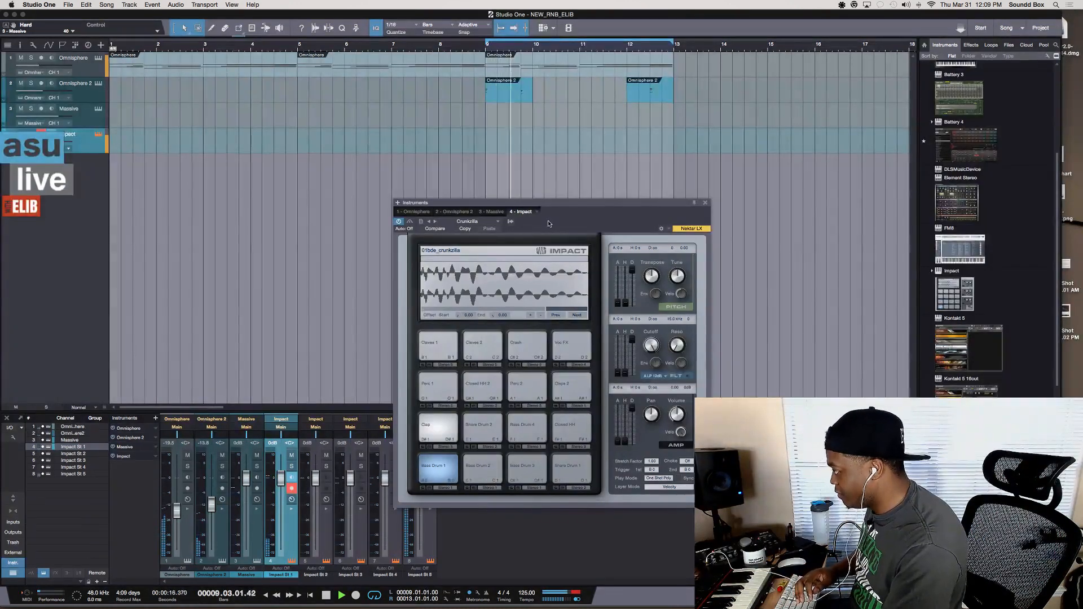
{"action": "key", "text": "space"}
{"action": "key", "text": "KP_Multiply"}
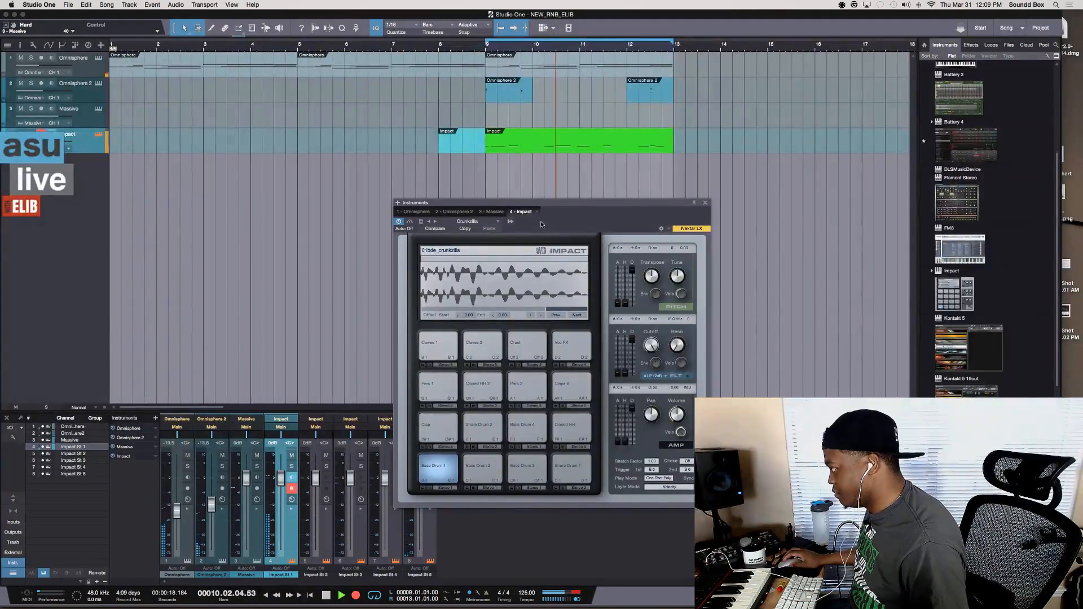
{"action": "key", "text": "KP_Multiply"}
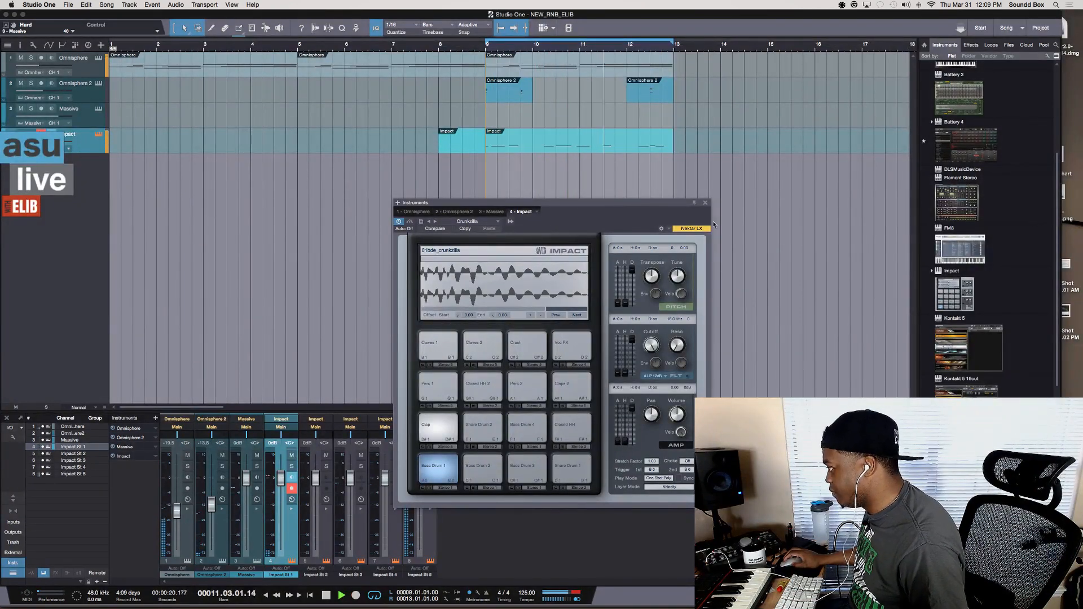
{"action": "key", "text": "space"}
- Open the Impact event starting at bar 9 in the note editor and move the Impact window clear of it
{"action": "double_click", "coordinate": [585, 150]}
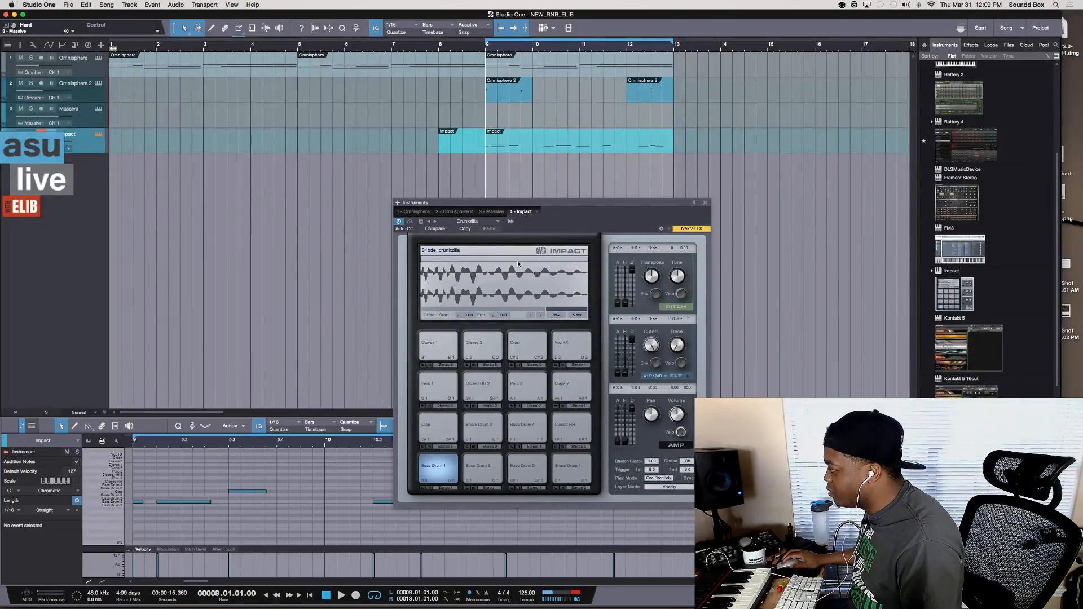
{"action": "left_click_drag", "start_coordinate": [529, 221], "coordinate": [712, 89]}
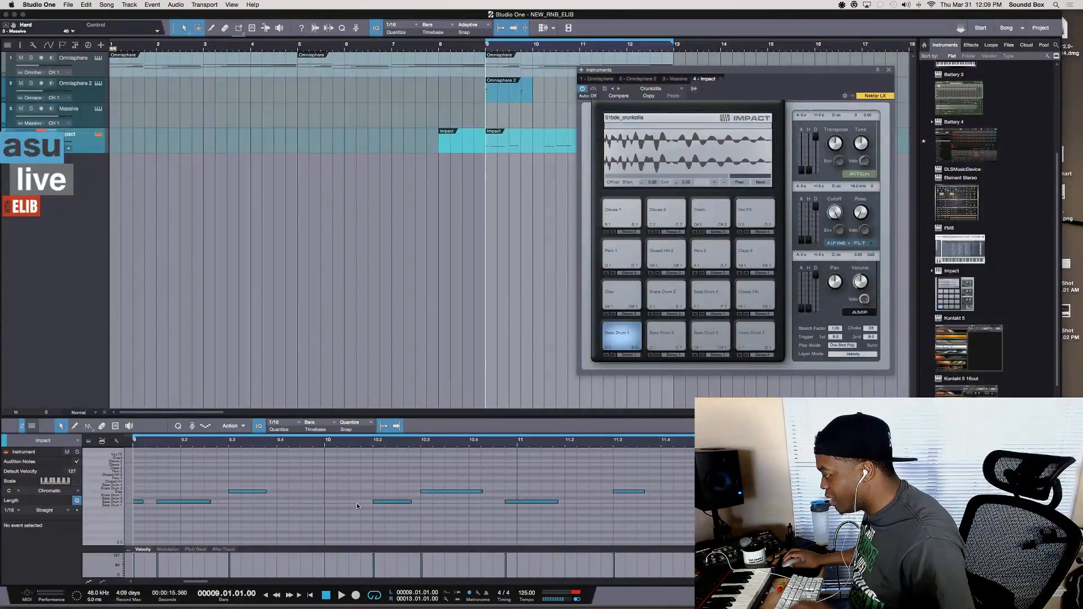
- Shift the late bass drum note in the Impact pattern onto the start of bar 11 and play the loop to check it
{"action": "left_click_drag", "start_coordinate": [526, 504], "coordinate": [531, 503]}
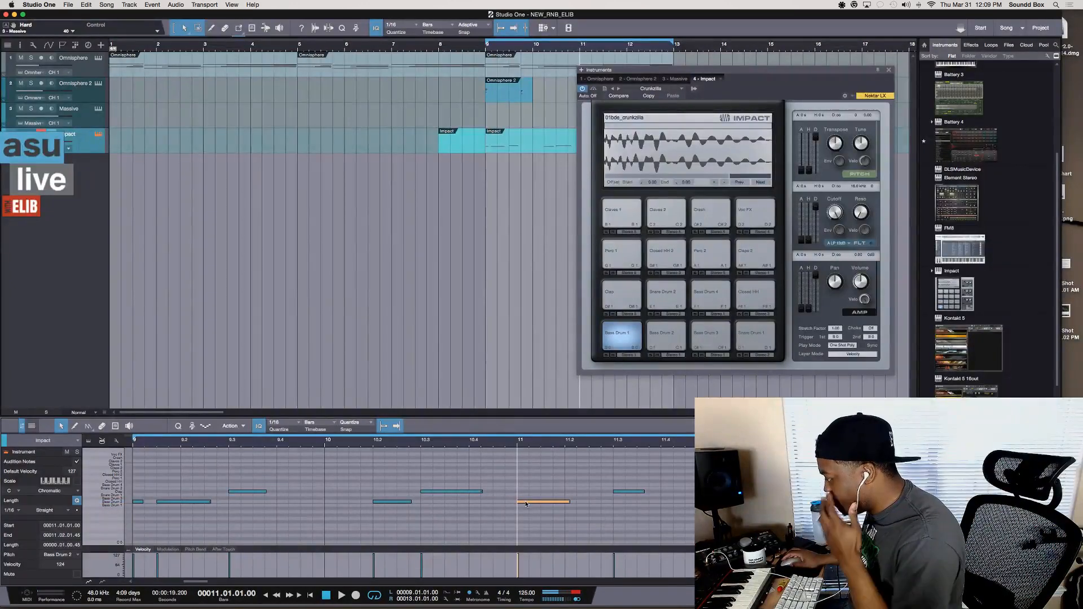
{"action": "scroll", "coordinate": [524, 504], "scroll_direction": "right", "scroll_amount": 2}
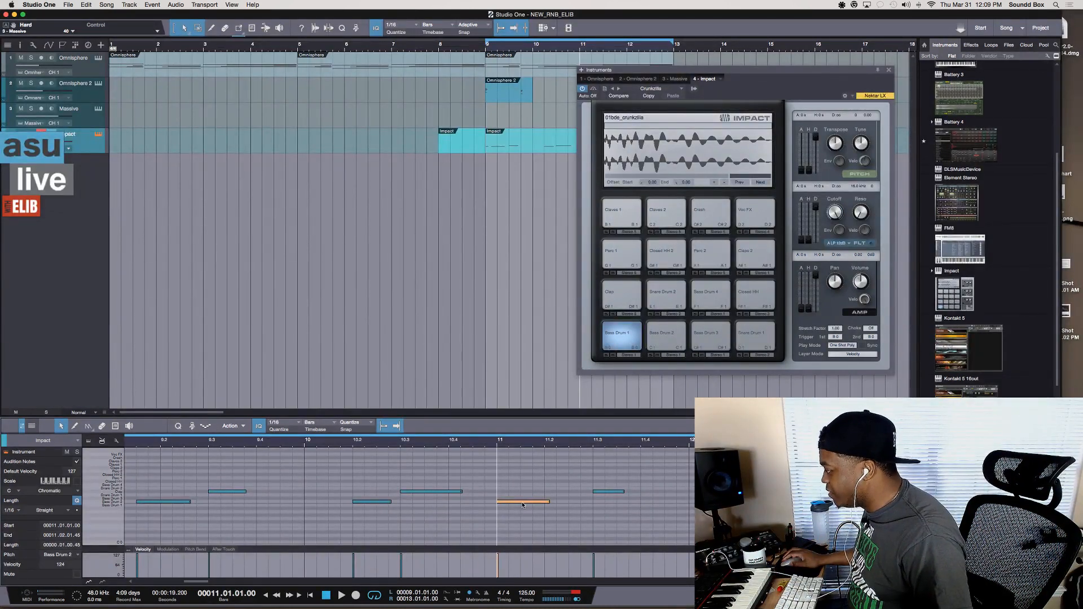
{"action": "key", "text": "space"}
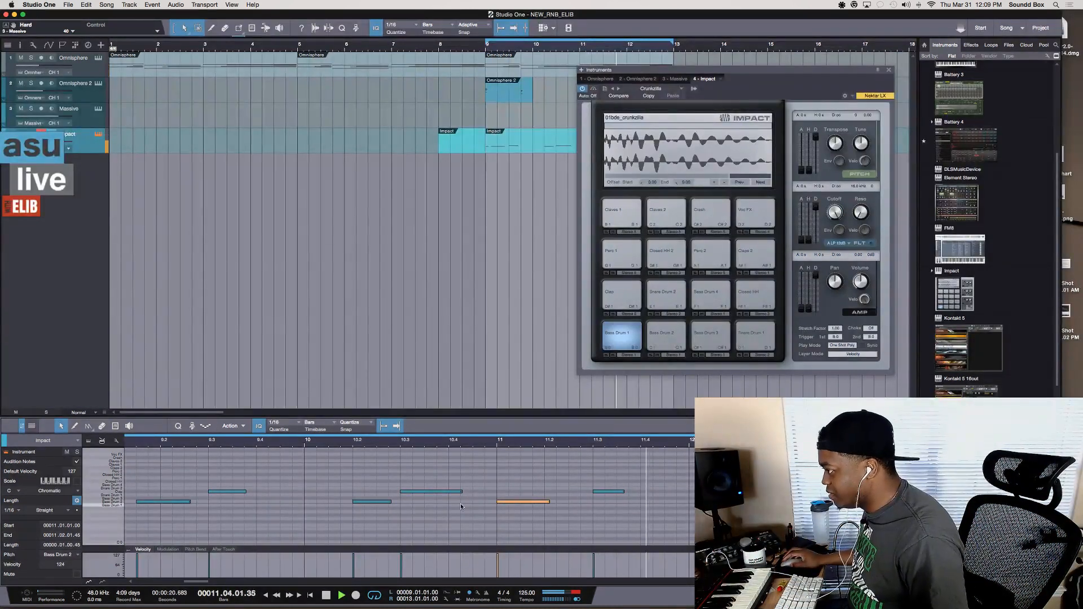
- Select the Massive track for playing, stop playback and mute the Impact track
{"action": "left_click", "coordinate": [87, 117]}
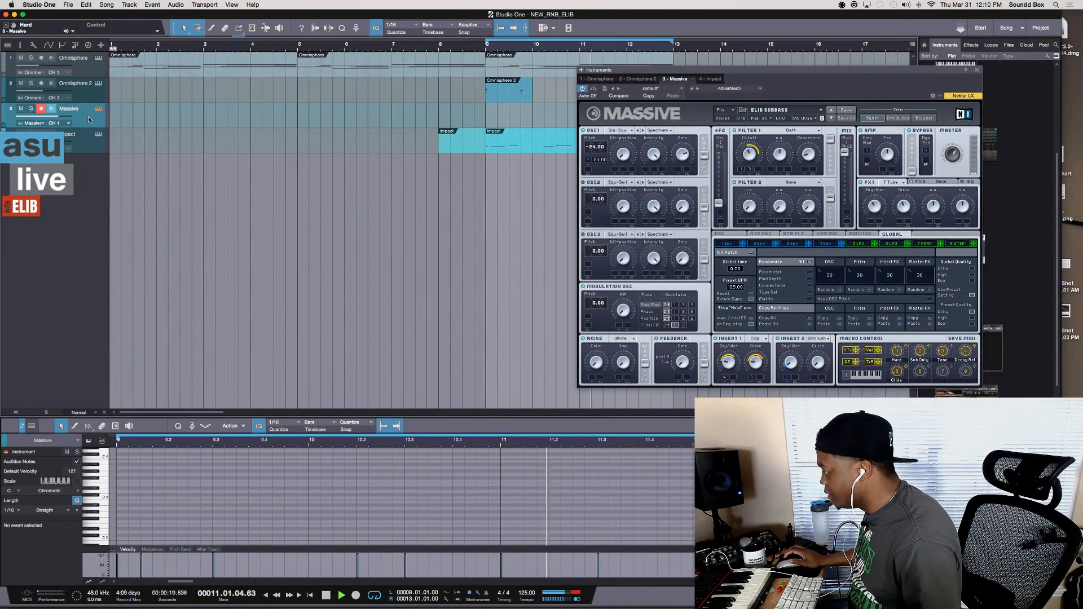
{"action": "key", "text": "space"}
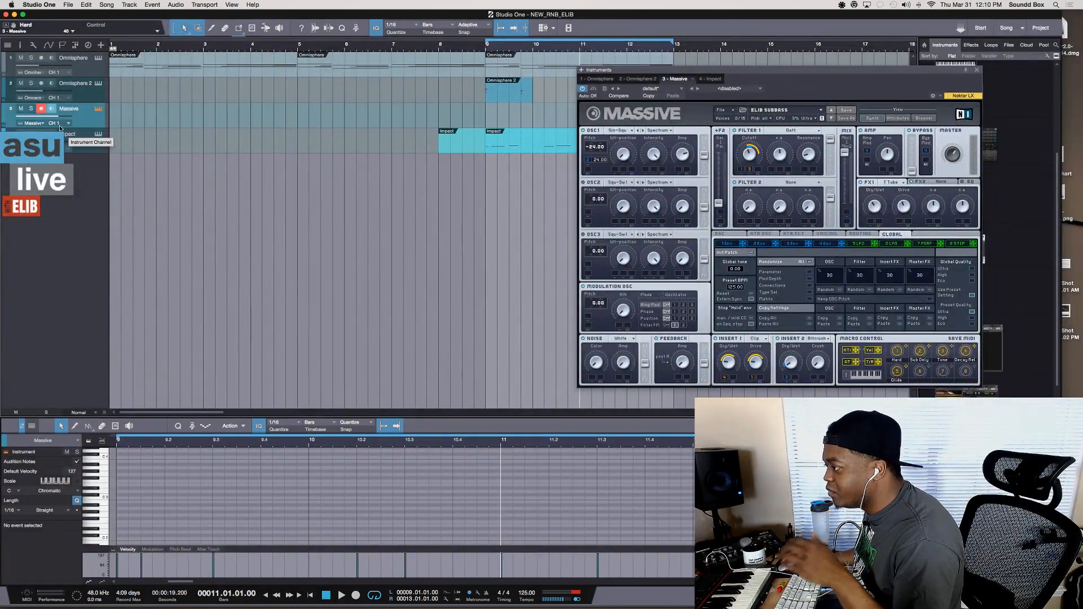
{"action": "left_click", "coordinate": [21, 134]}
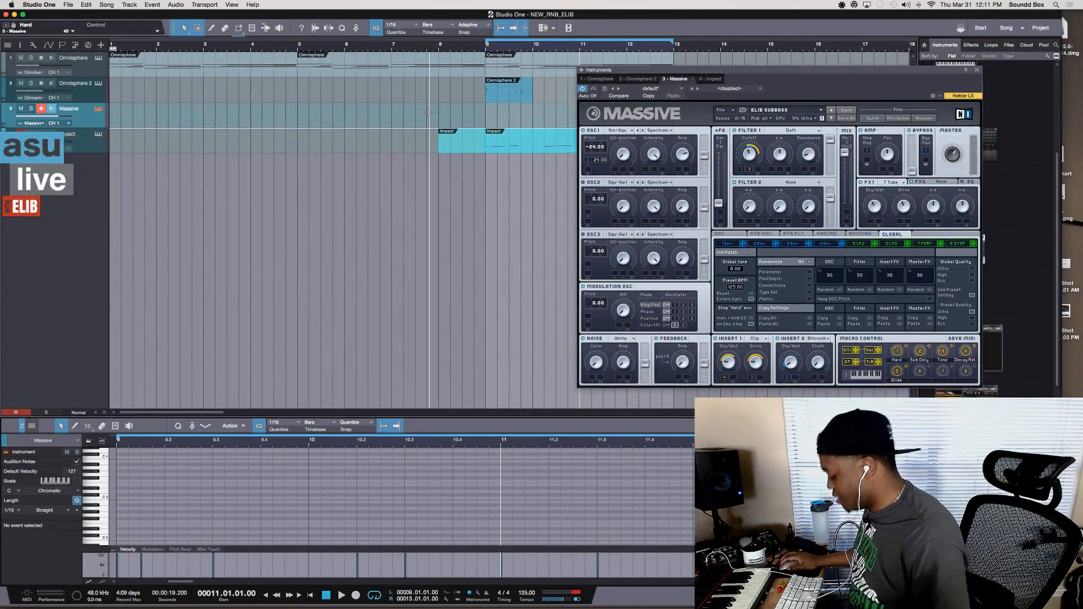
- Set the audio device block size to 1024 samples in the audio setup preferences
{"action": "key", "text": "super+comma"}
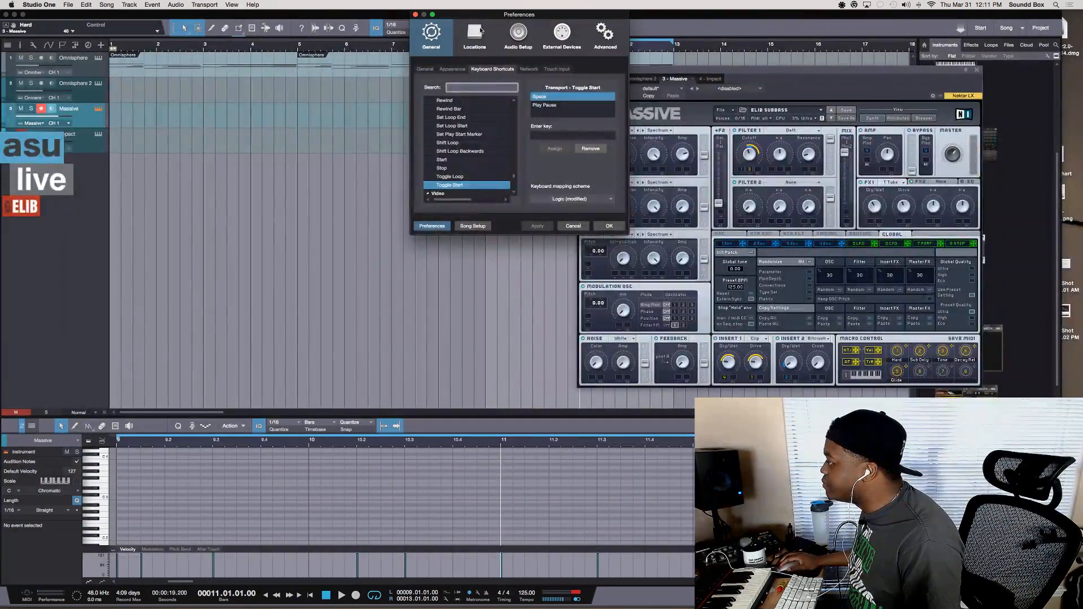
{"action": "left_click", "coordinate": [525, 31]}
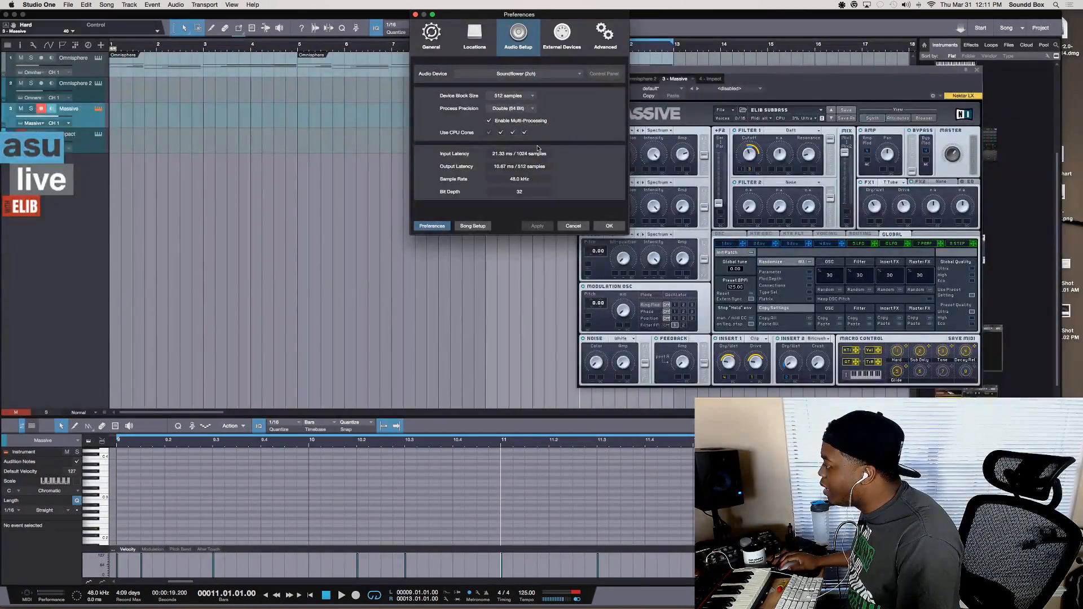
{"action": "left_click", "coordinate": [531, 96]}
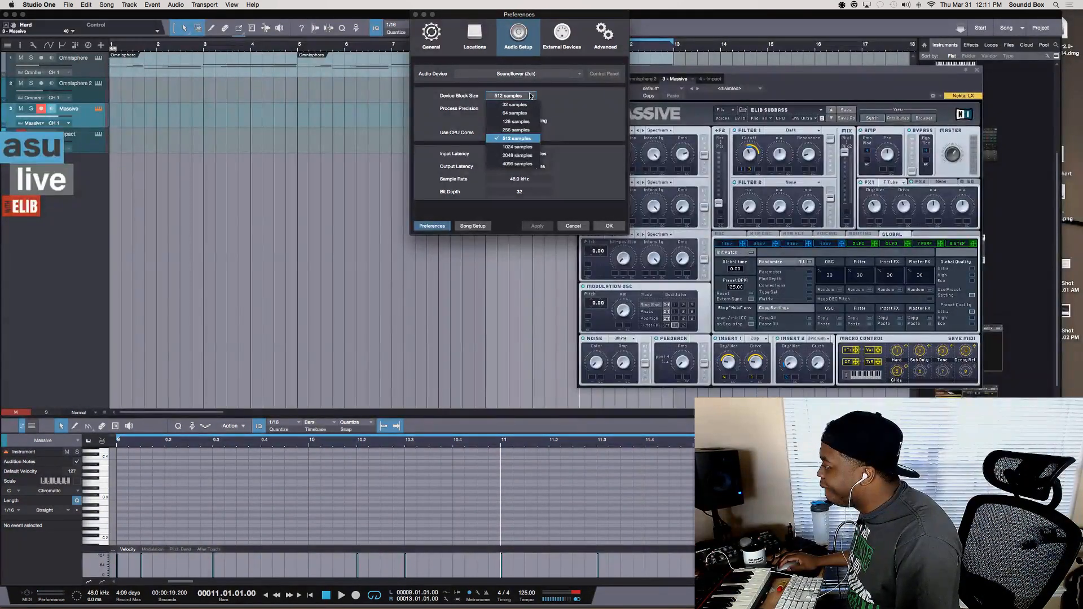
{"action": "left_click", "coordinate": [522, 148]}
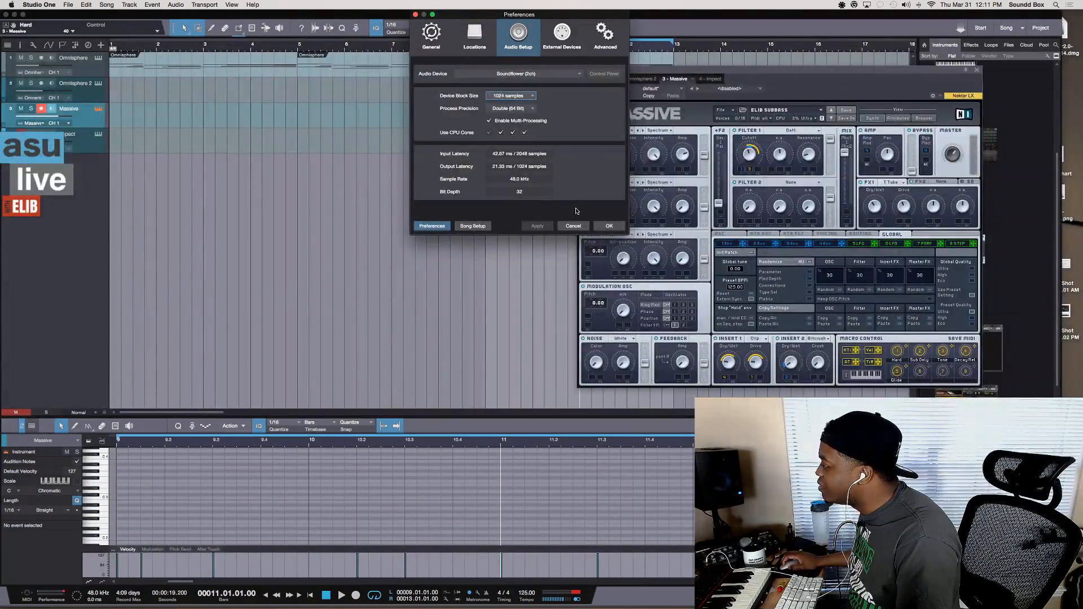
{"action": "left_click", "coordinate": [610, 226]}
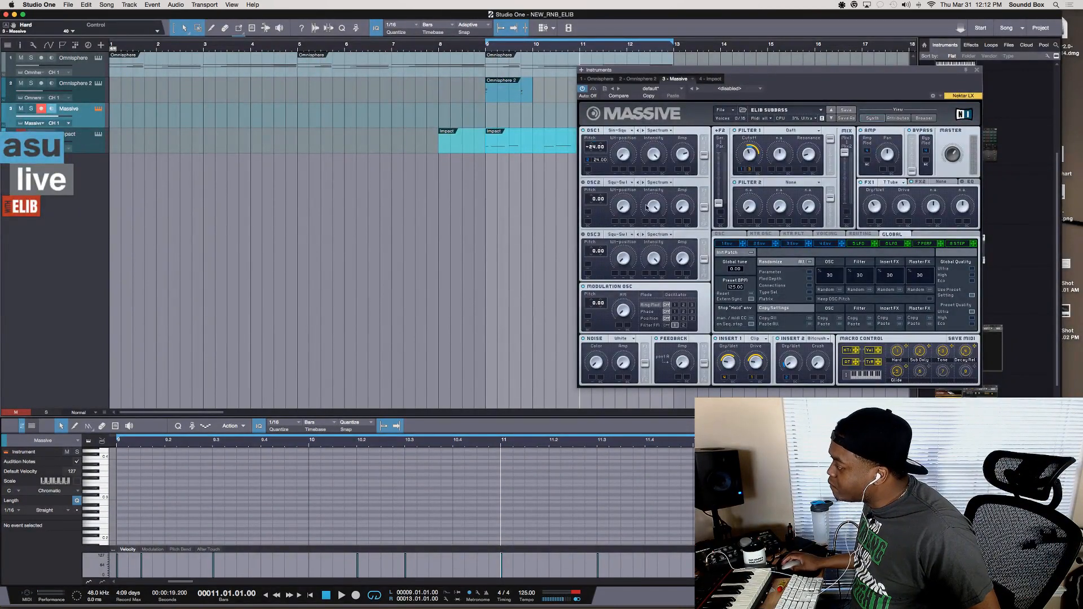
- Reduce the audio device block size to 256 samples in the audio setup preferences
{"action": "key", "text": "super+comma"}
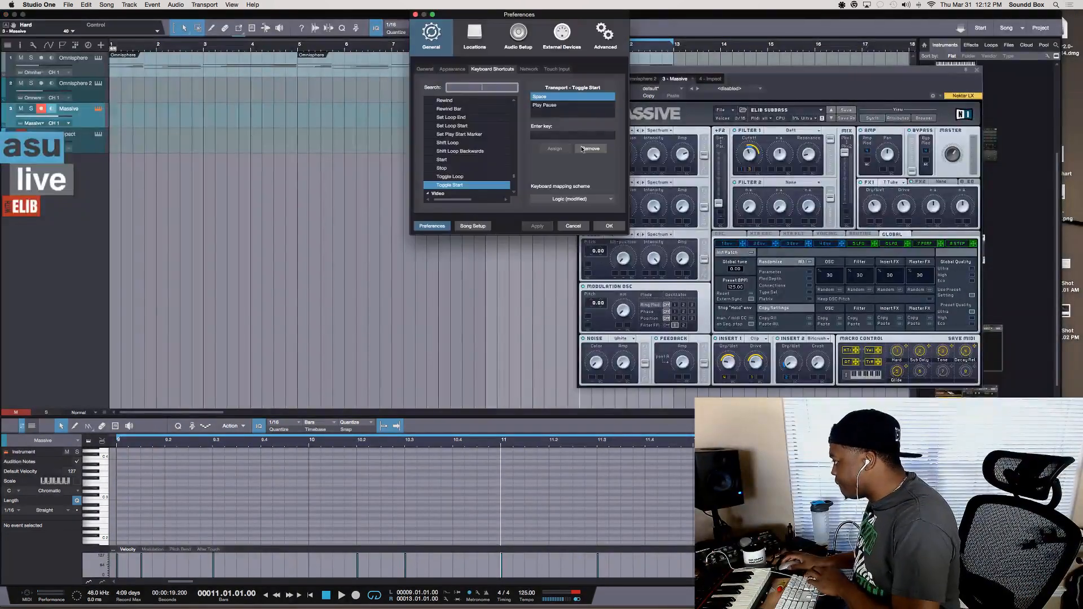
{"action": "left_click", "coordinate": [515, 39]}
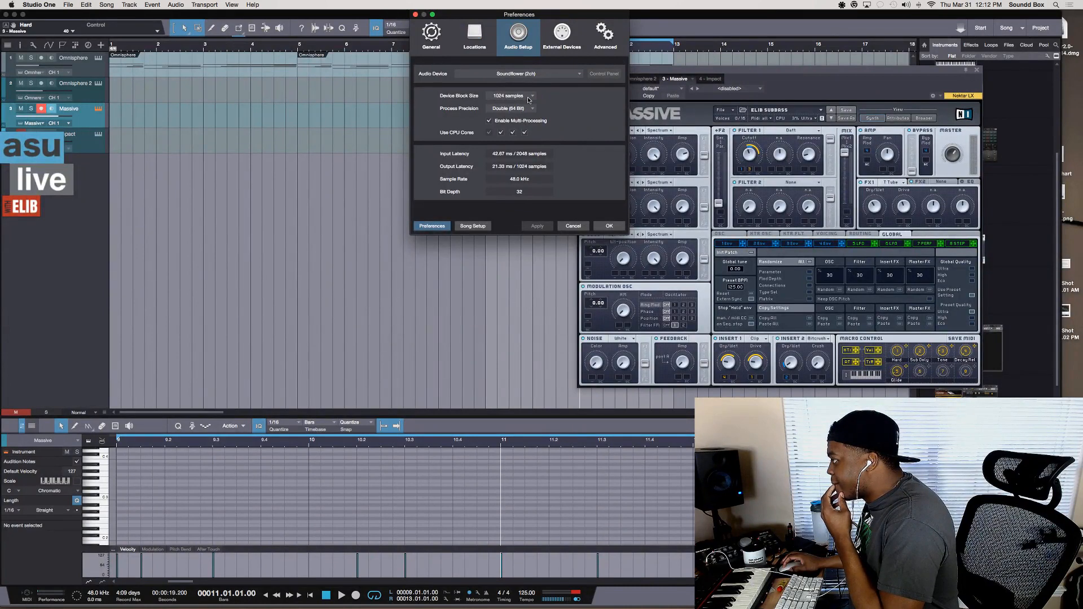
{"action": "left_click", "coordinate": [530, 97]}
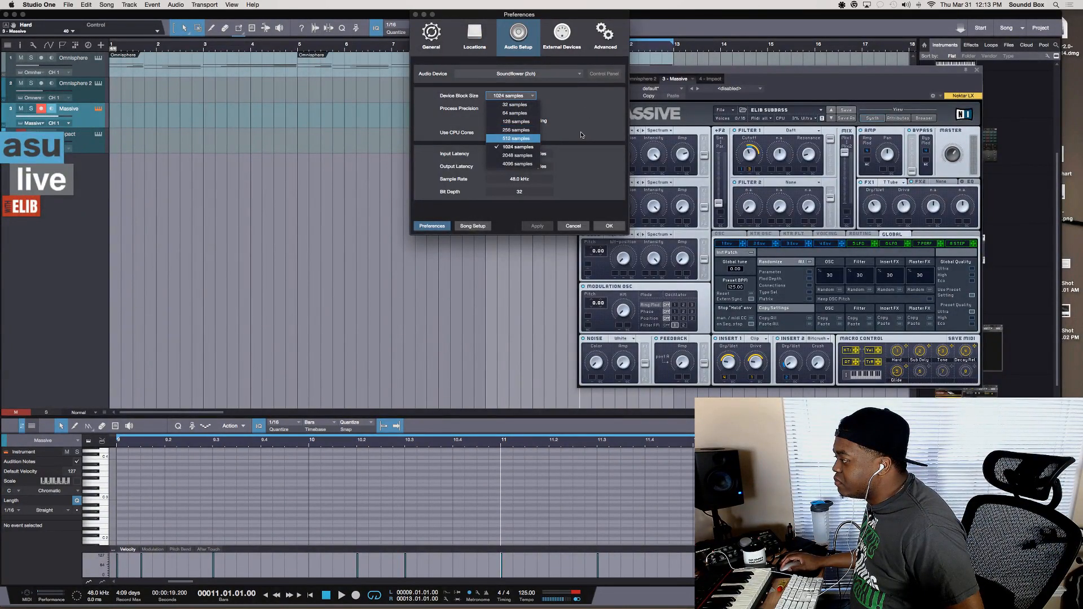
{"action": "left_click", "coordinate": [581, 134]}
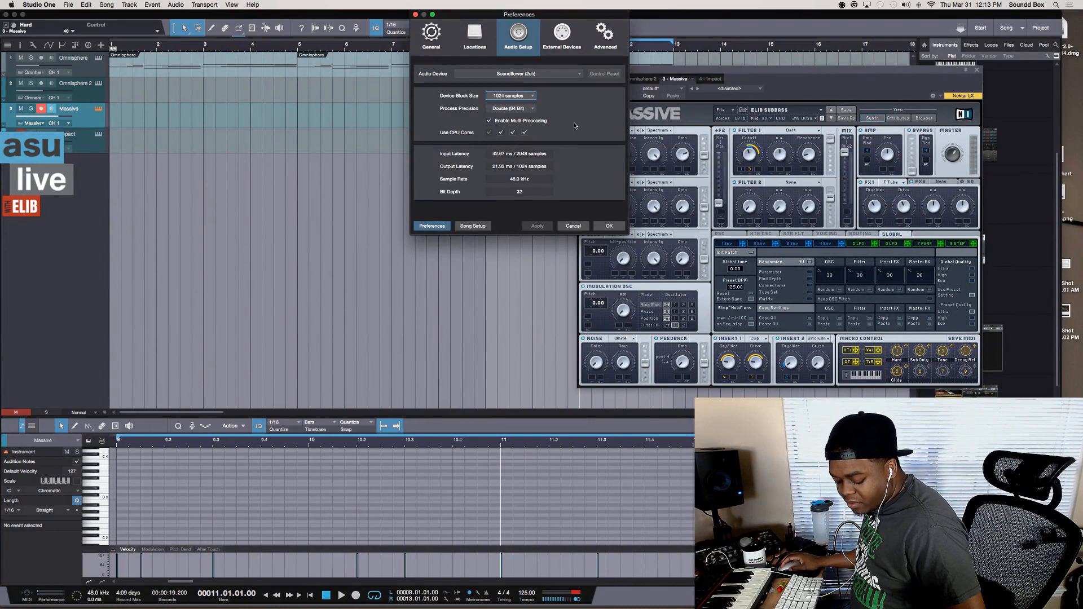
{"action": "left_click", "coordinate": [511, 96]}
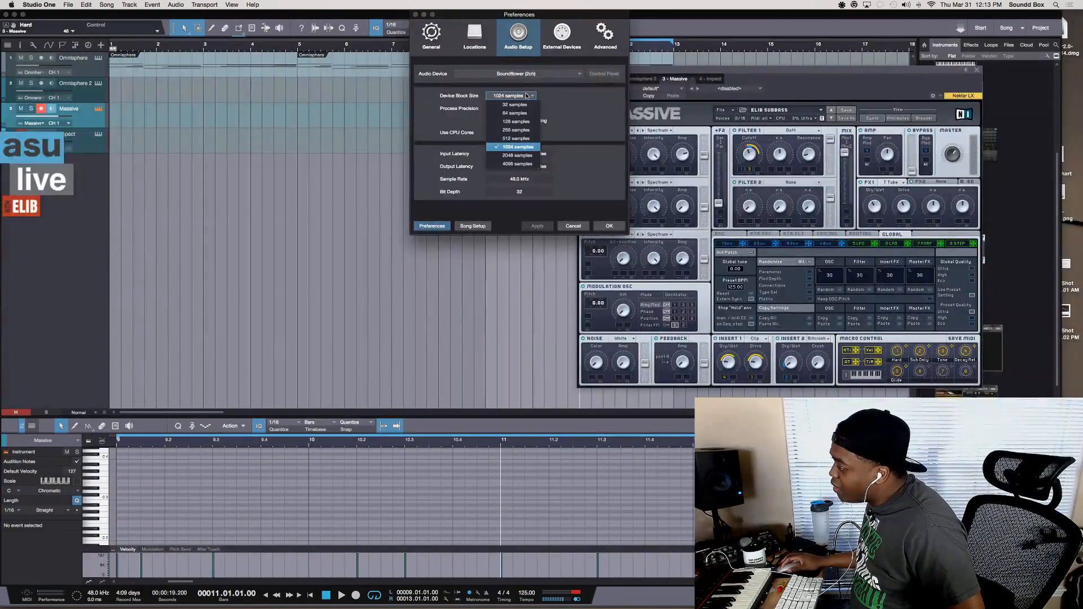
{"action": "left_click", "coordinate": [518, 130]}
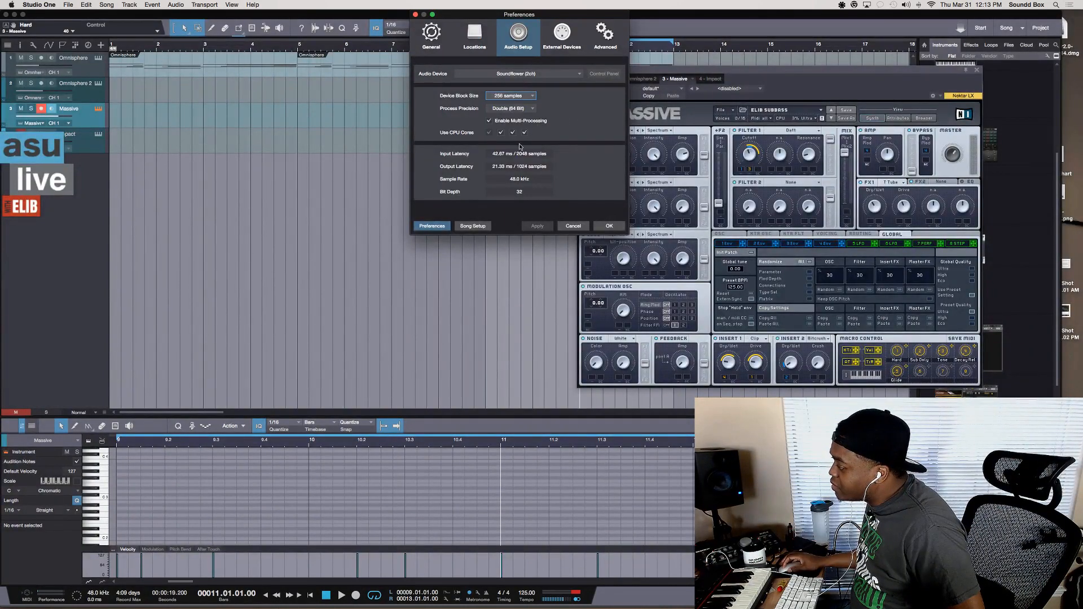
{"action": "left_click", "coordinate": [609, 227]}
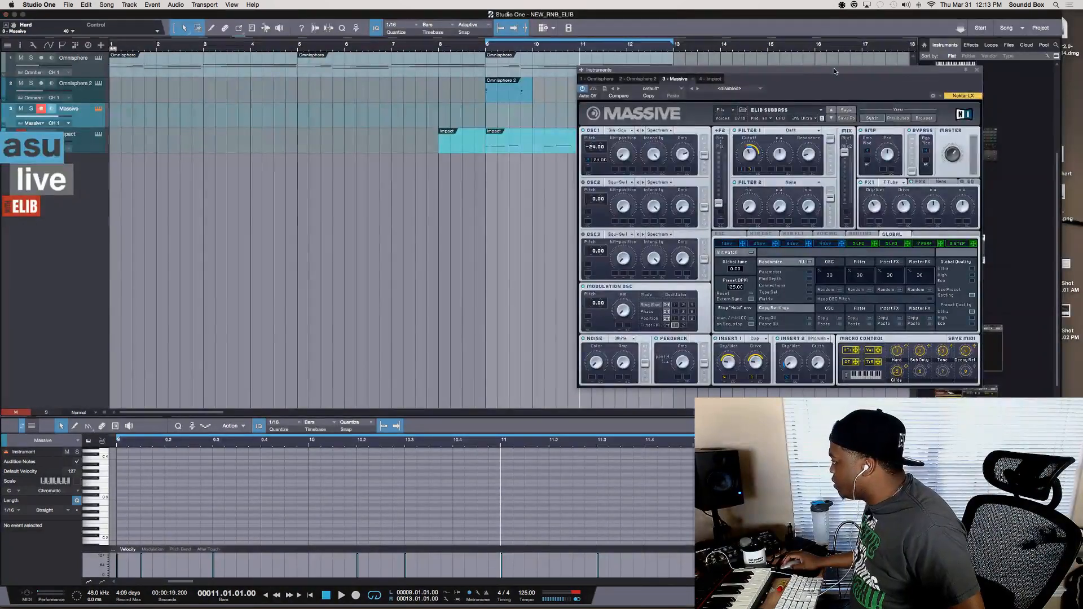
- Move the Massive window over the looped section of the arrangement and switch to OBS
{"action": "left_click_drag", "start_coordinate": [834, 69], "coordinate": [739, 86]}
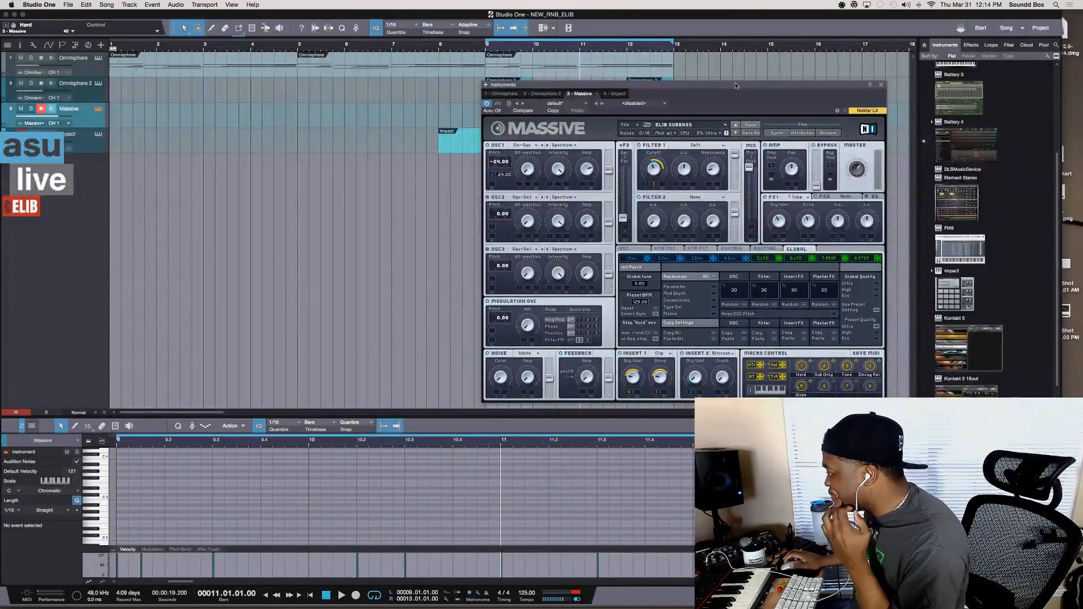
{"action": "key", "text": "super+Tab"}
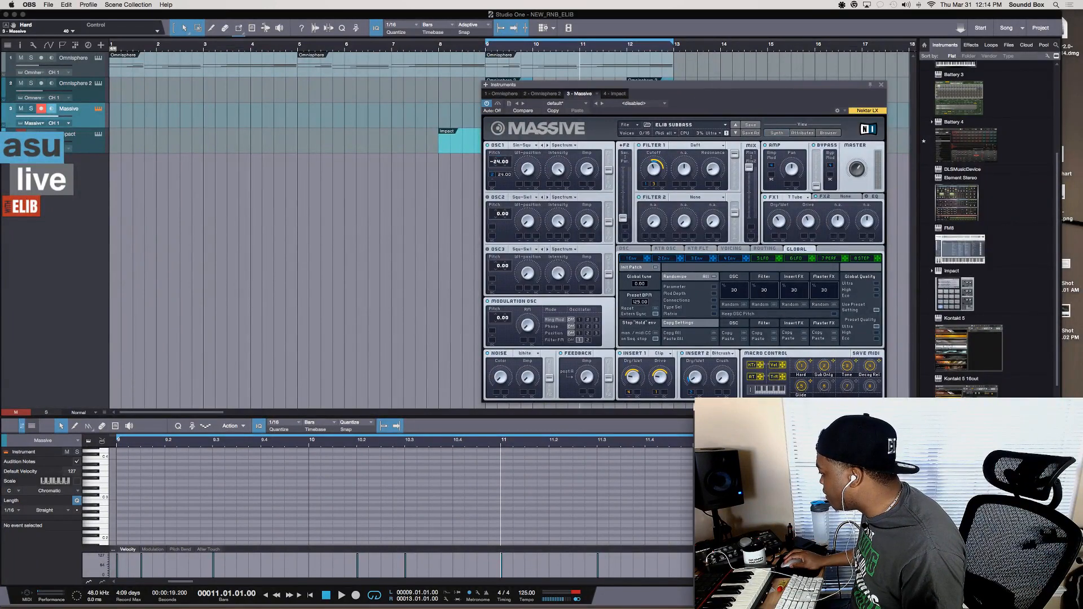
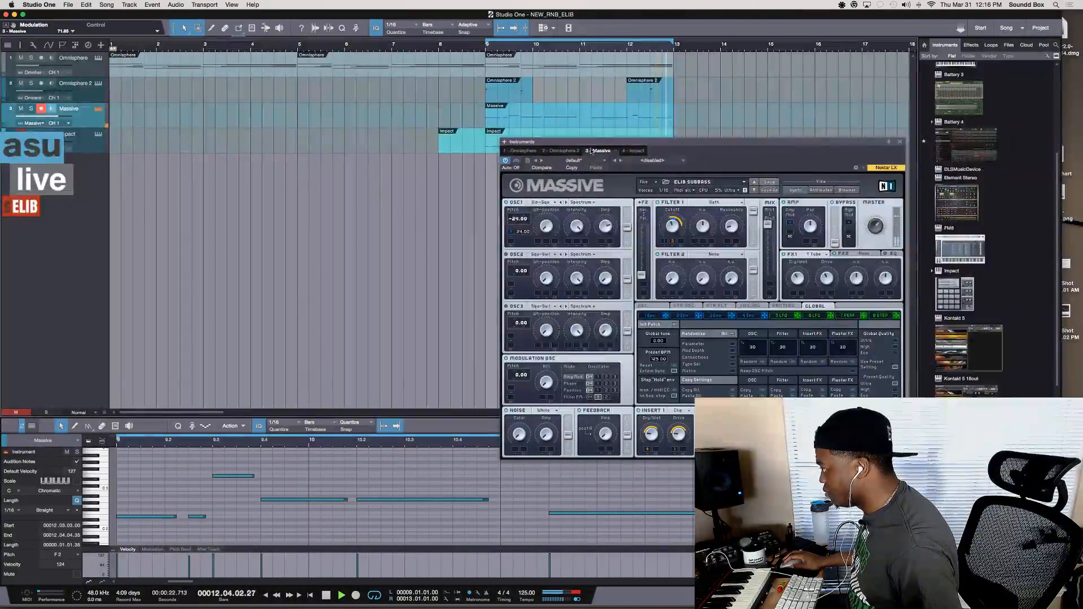
- Delete both Impact drum events from the arrangement and unmute the Impact track
{"action": "left_click", "coordinate": [550, 145]}
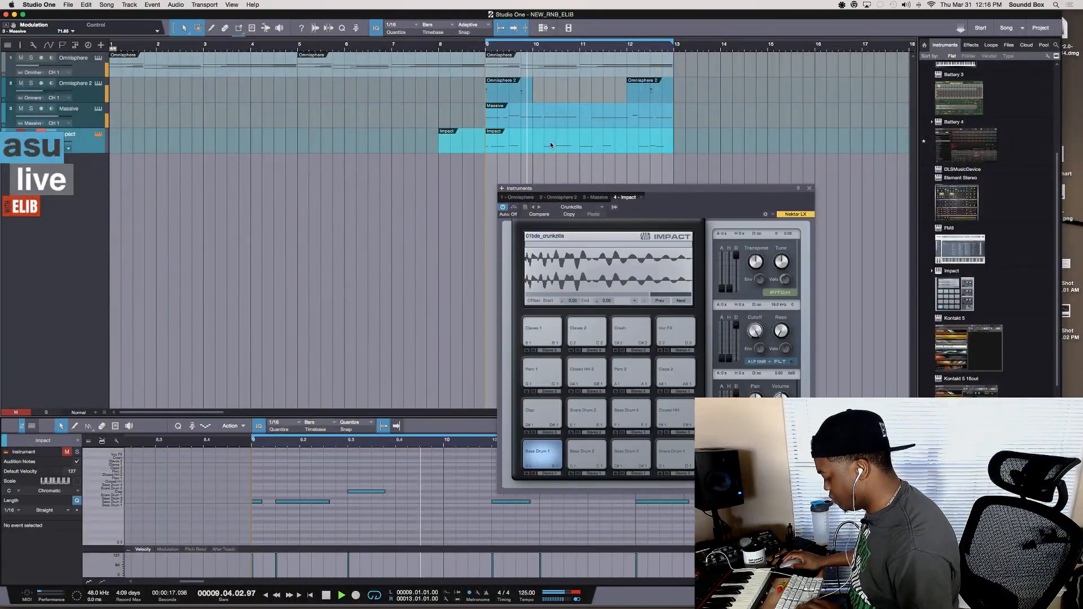
{"action": "key", "text": "Delete"}
{"action": "key", "text": "Delete"}
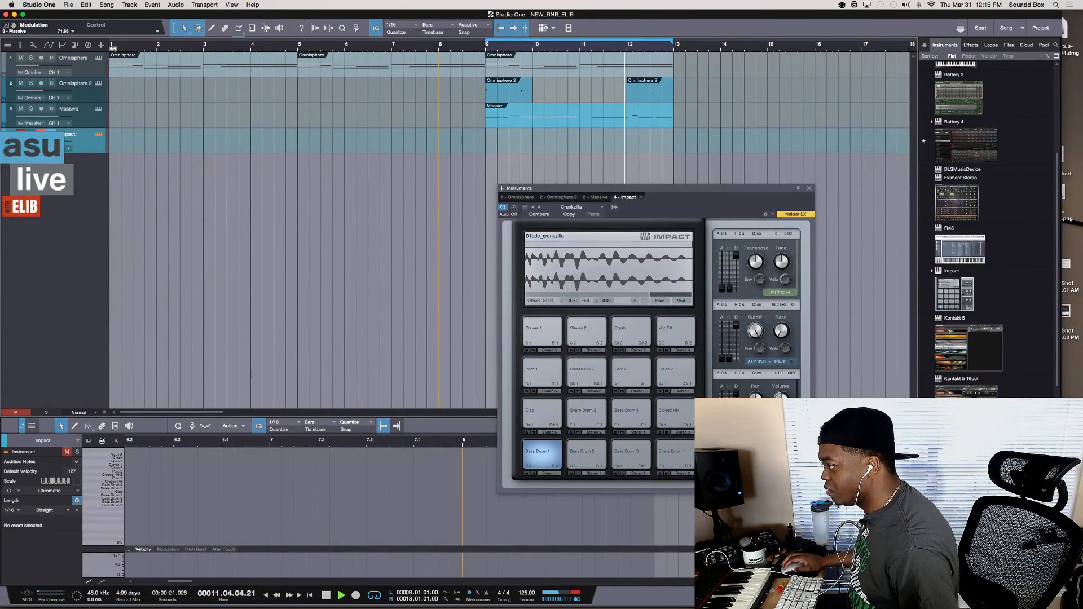
{"action": "key", "text": "m"}
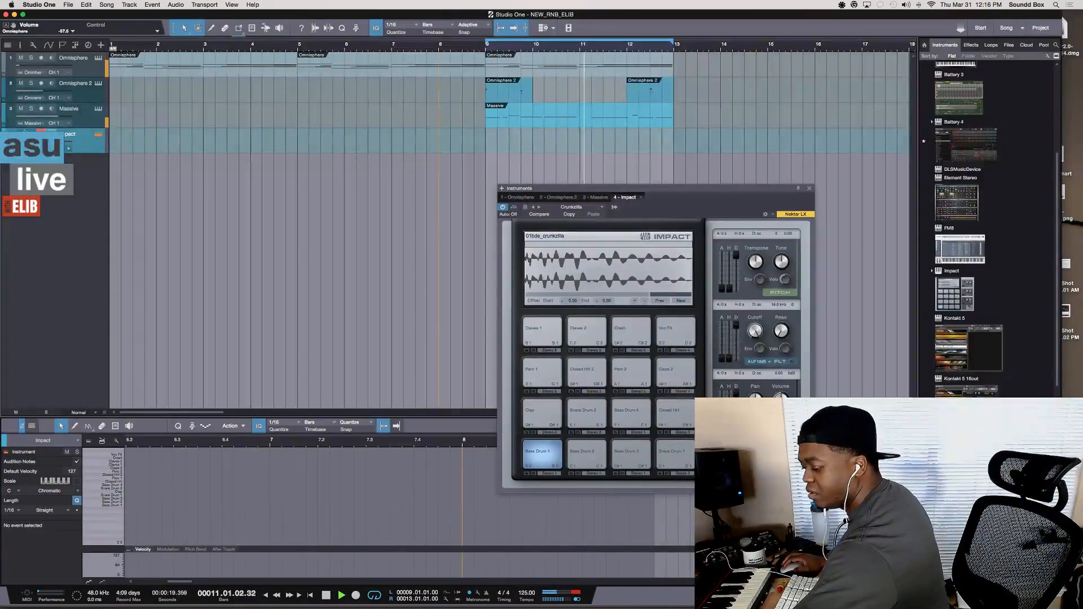
- Balance the mixer during loop playback: raise Omnisphere's volume, lower Massive to about -1.2 dB and bring down the last Impact channel
{"action": "key", "text": "space"}
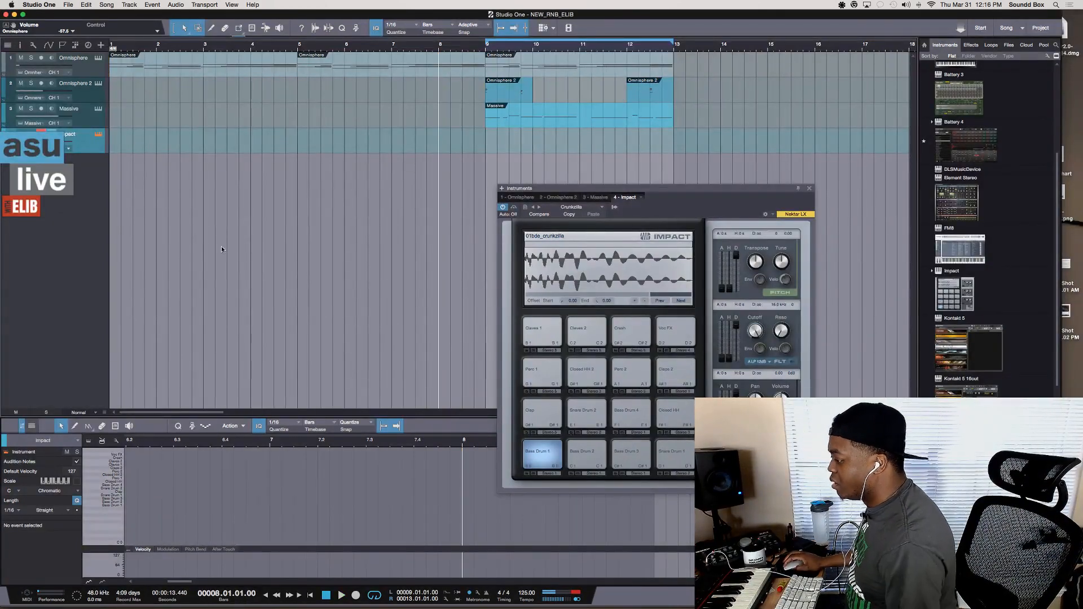
{"action": "key", "text": "F3"}
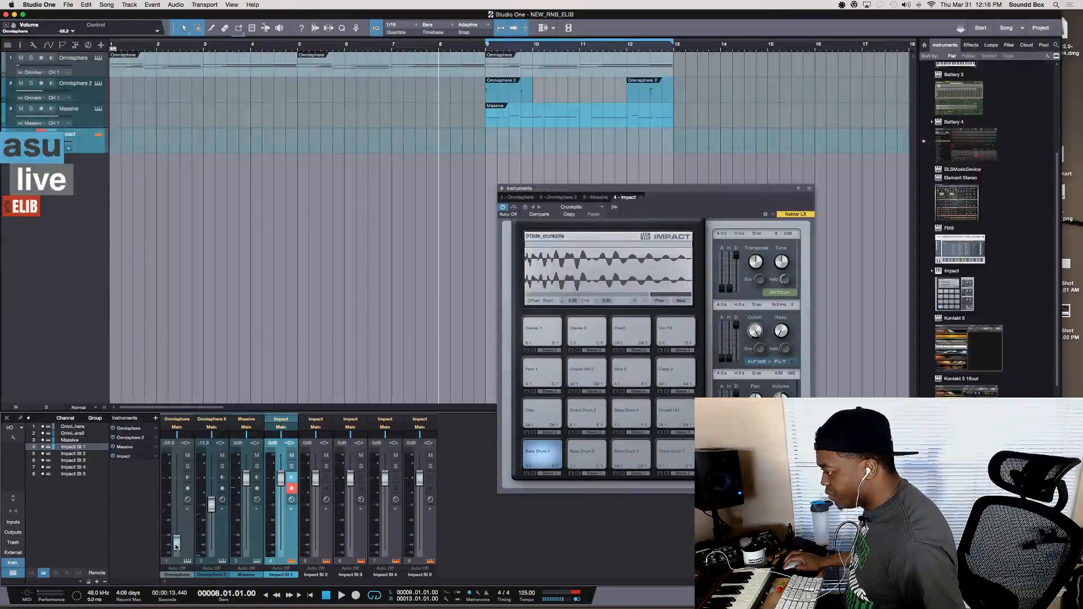
{"action": "key", "text": "space"}
{"action": "left_click_drag", "start_coordinate": [177, 499], "coordinate": [177, 513]}
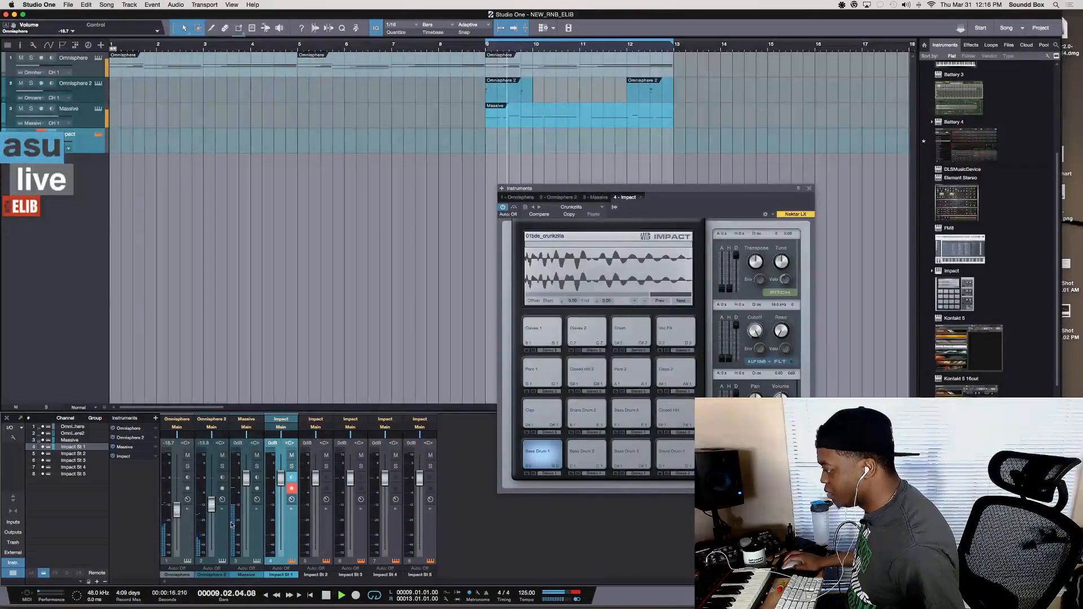
{"action": "left_click_drag", "start_coordinate": [249, 483], "coordinate": [249, 486]}
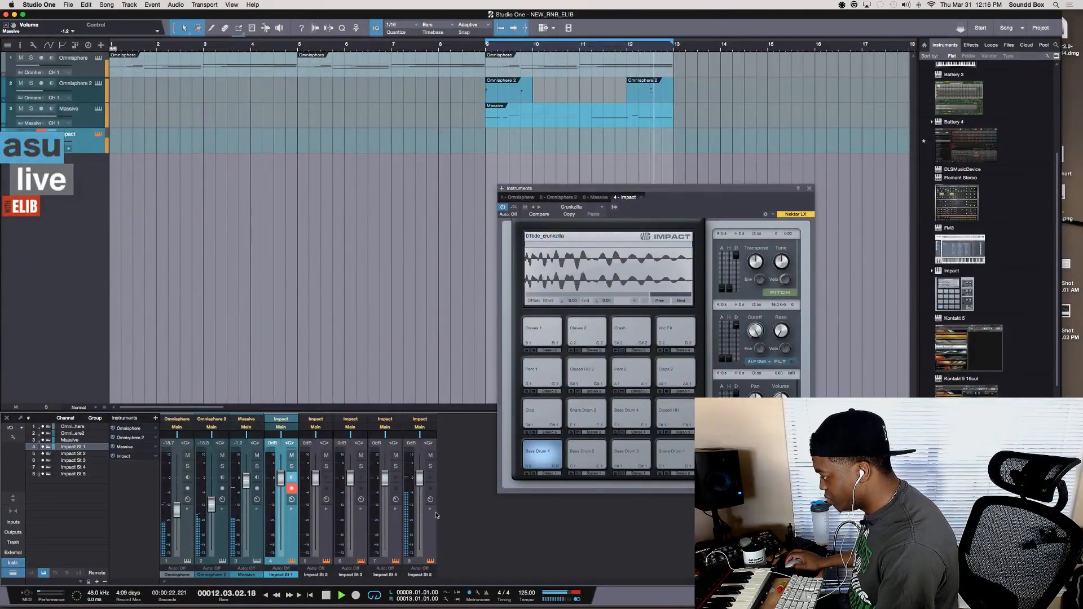
{"action": "left_click_drag", "start_coordinate": [421, 479], "coordinate": [420, 491]}
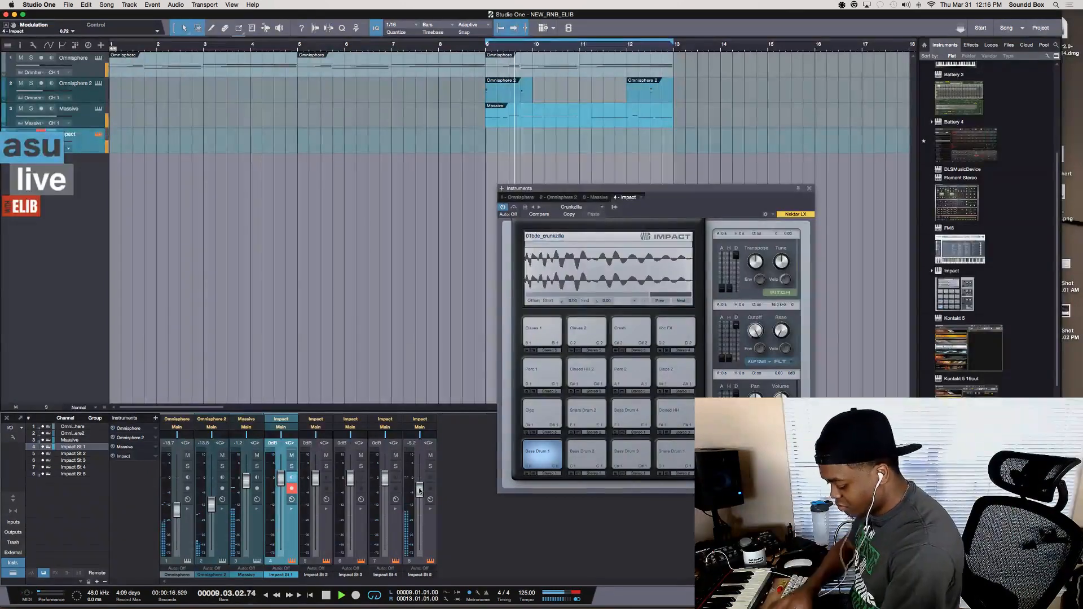
- Record new drum hits on the Impact track over the looped bars 9 to 13 in two passes
{"action": "key", "text": "KP_Multiply"}
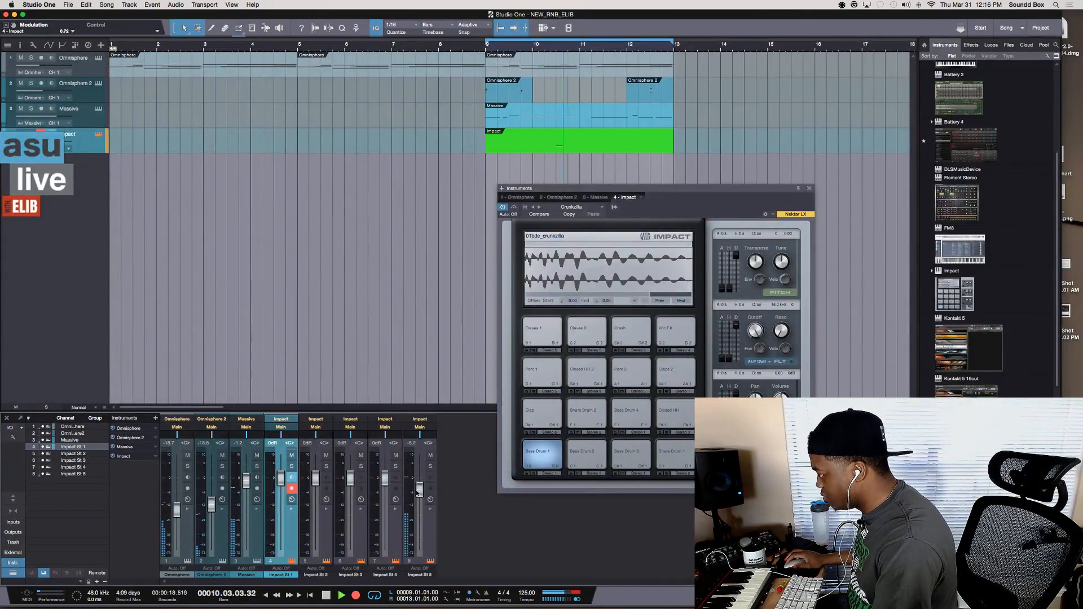
{"action": "key", "text": "KP_Multiply"}
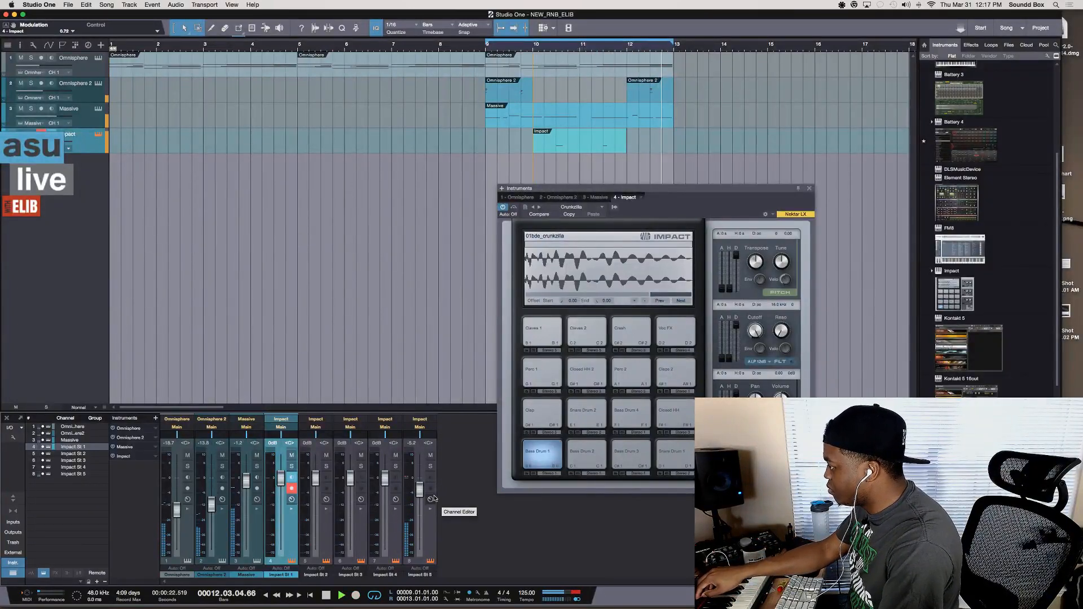
{"action": "key", "text": "KP_Multiply"}
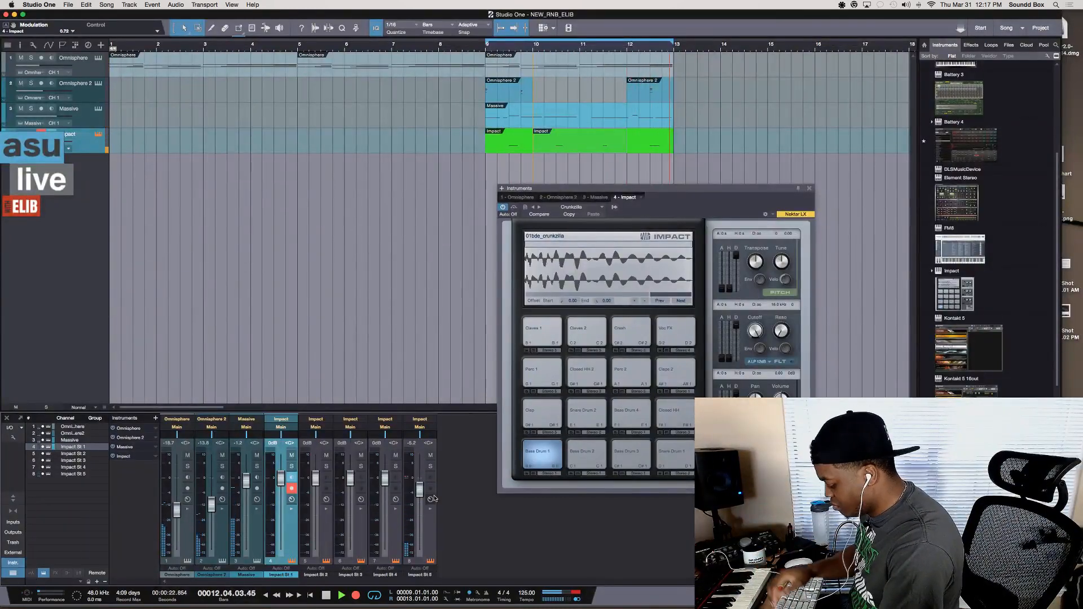
{"action": "key", "text": "KP_Multiply"}
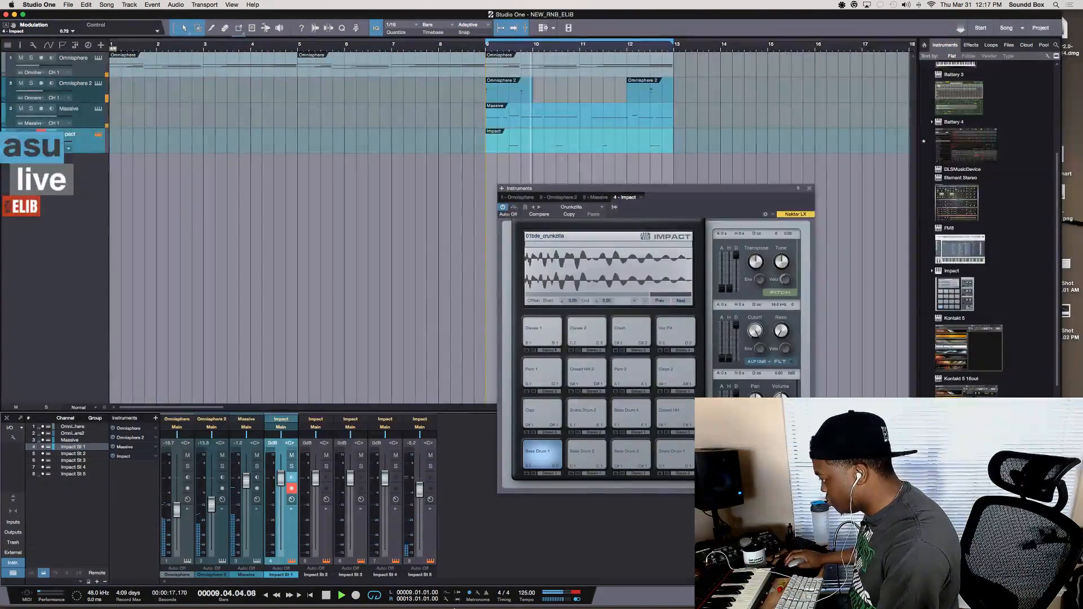
- Activate the metronome and turn off Click in Play in the metronome setup while keeping Precount enabled
{"action": "left_click", "coordinate": [478, 594]}
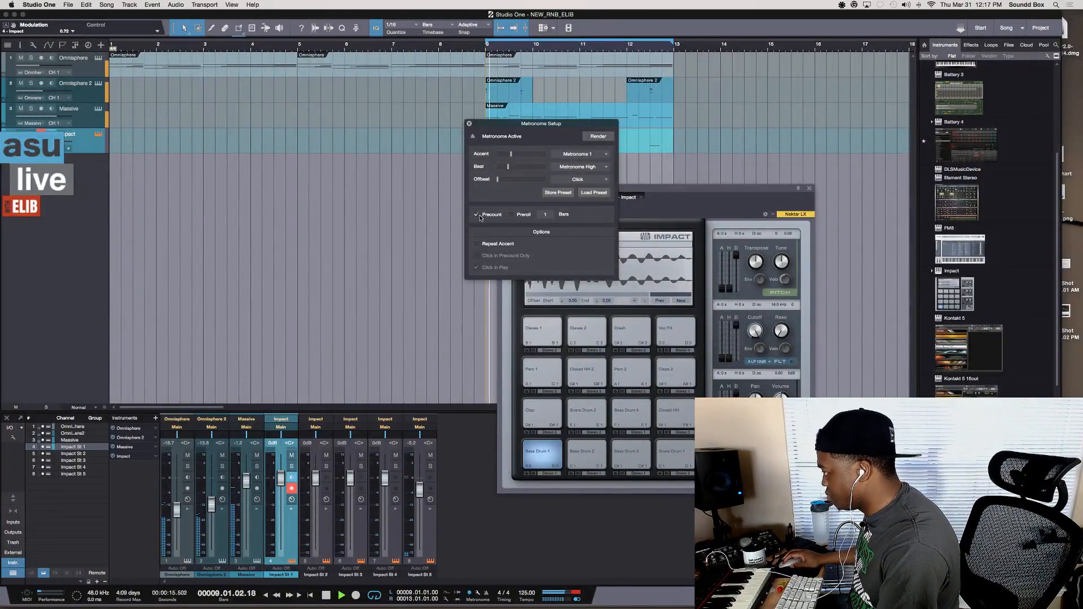
{"action": "left_click", "coordinate": [488, 593]}
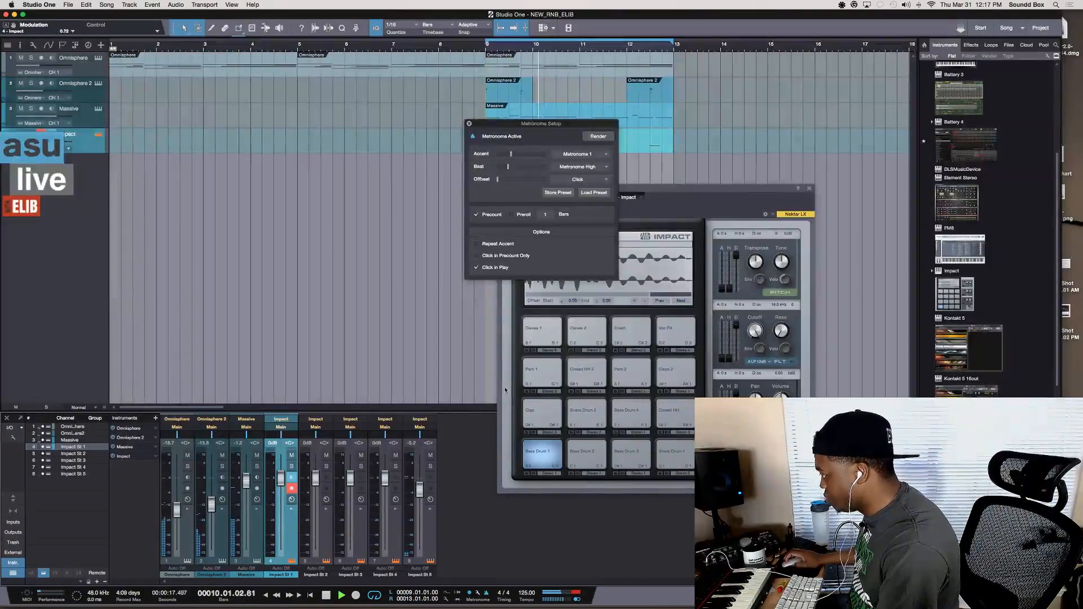
{"action": "left_click", "coordinate": [476, 268]}
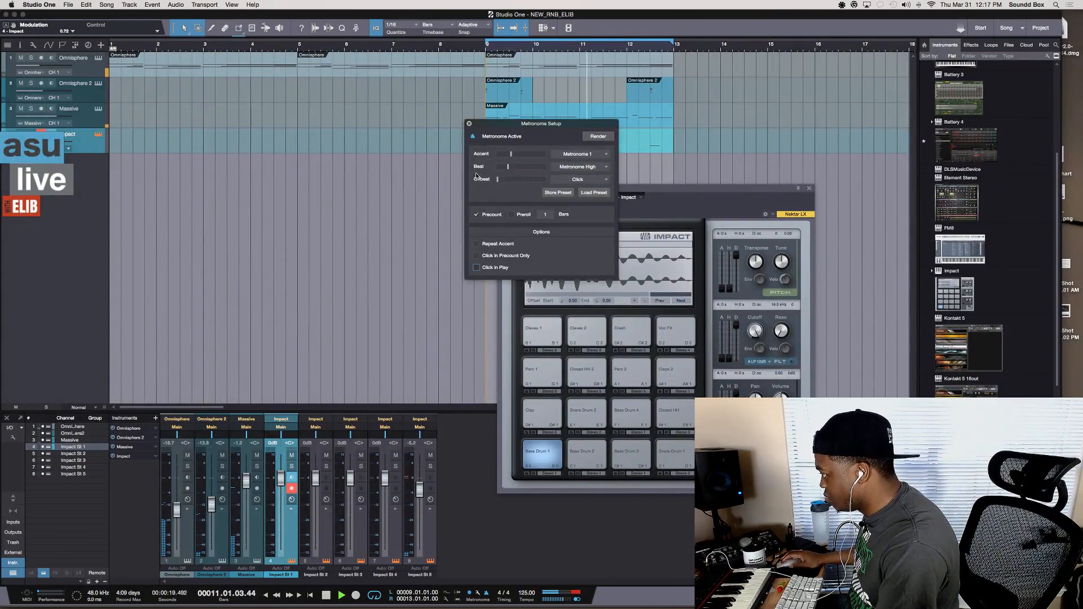
{"action": "left_click", "coordinate": [469, 124]}
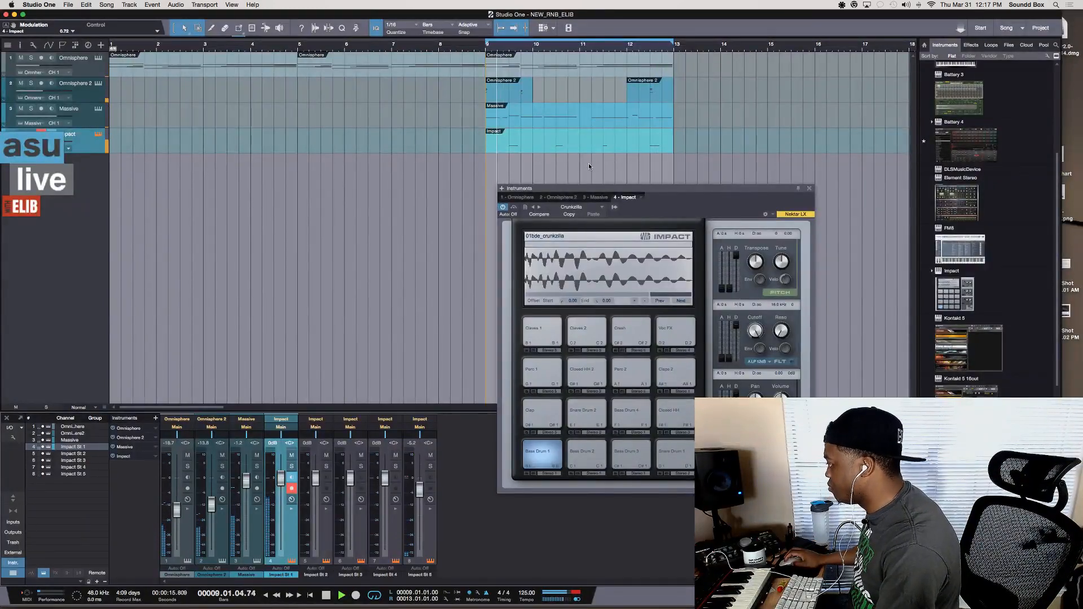
- Stop the loop playback and rename the Impact track as Snap
{"action": "key", "text": "space"}
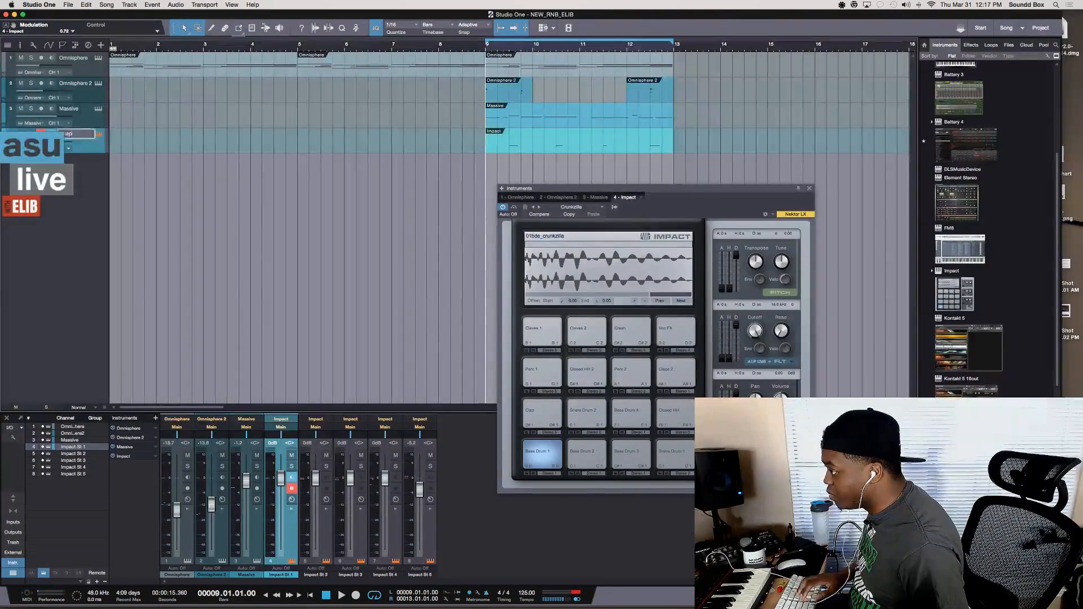
{"action": "key", "text": "Return"}
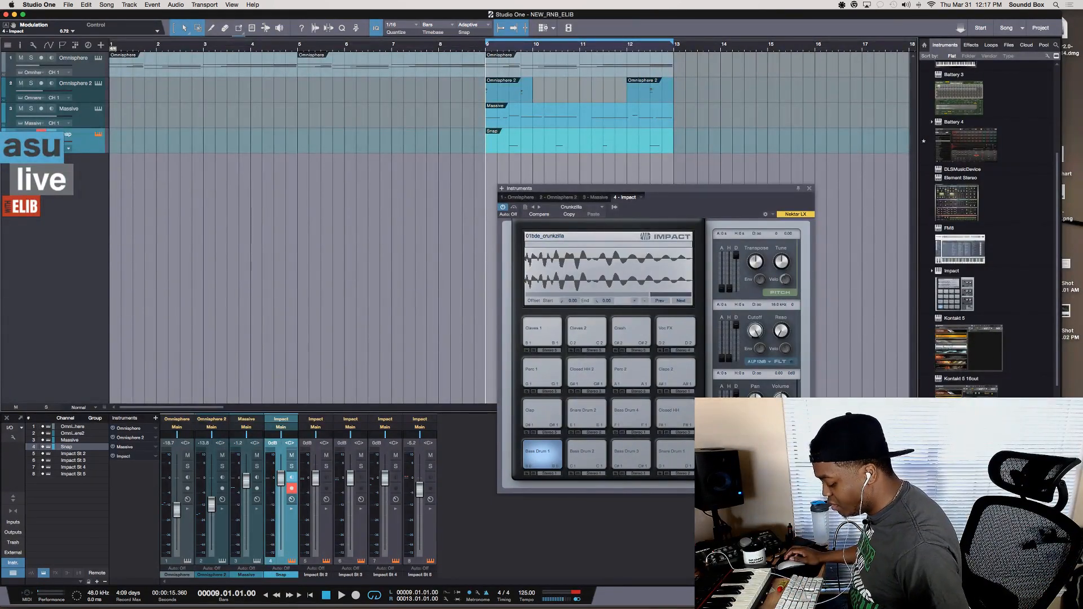
- Bounce the Snap event in bars 9 to 13 to an audio track and delete the original instrument event
{"action": "key", "text": "super+t"}
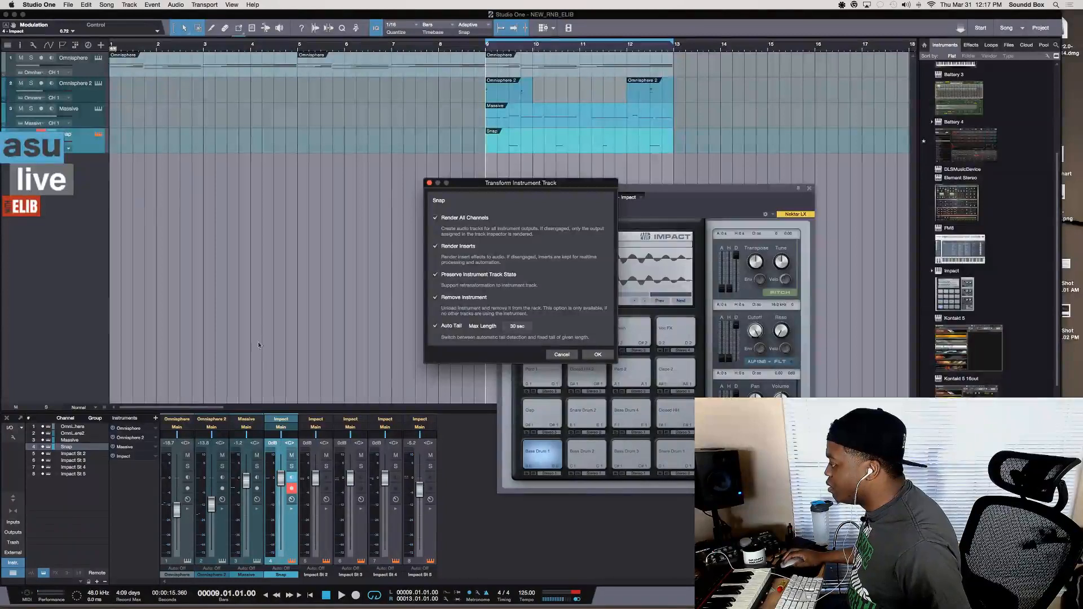
{"action": "left_click", "coordinate": [561, 355]}
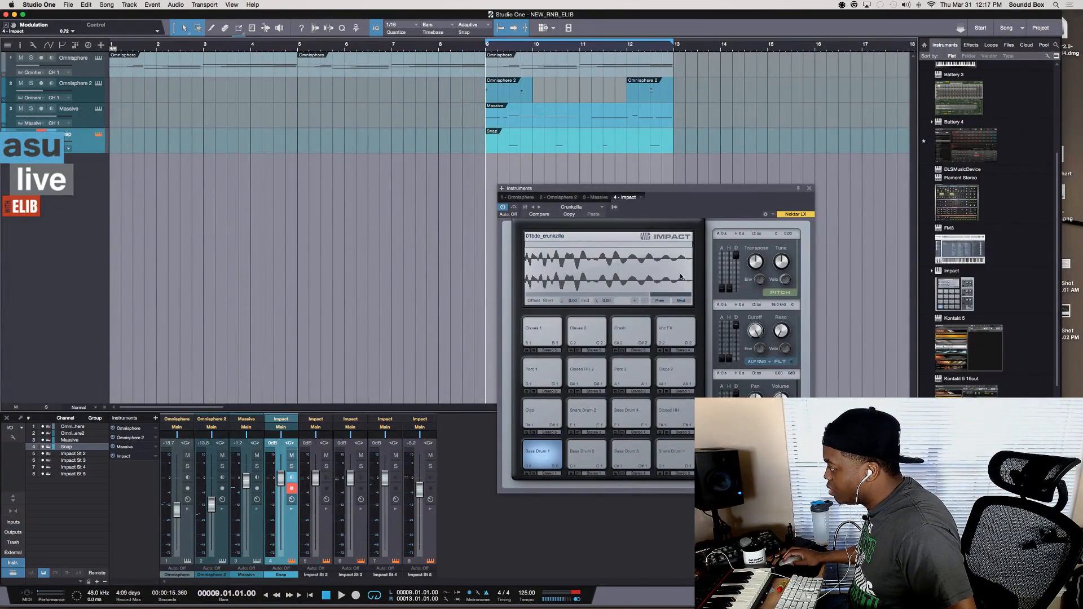
{"action": "key", "text": "super+b"}
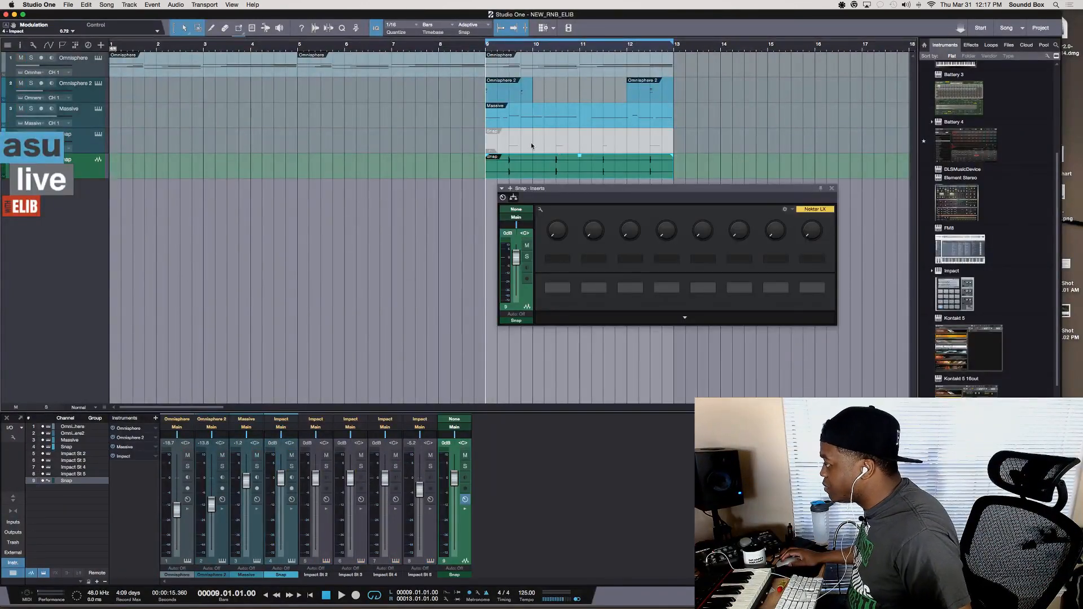
{"action": "left_click", "coordinate": [570, 148]}
{"action": "key", "text": "Delete"}
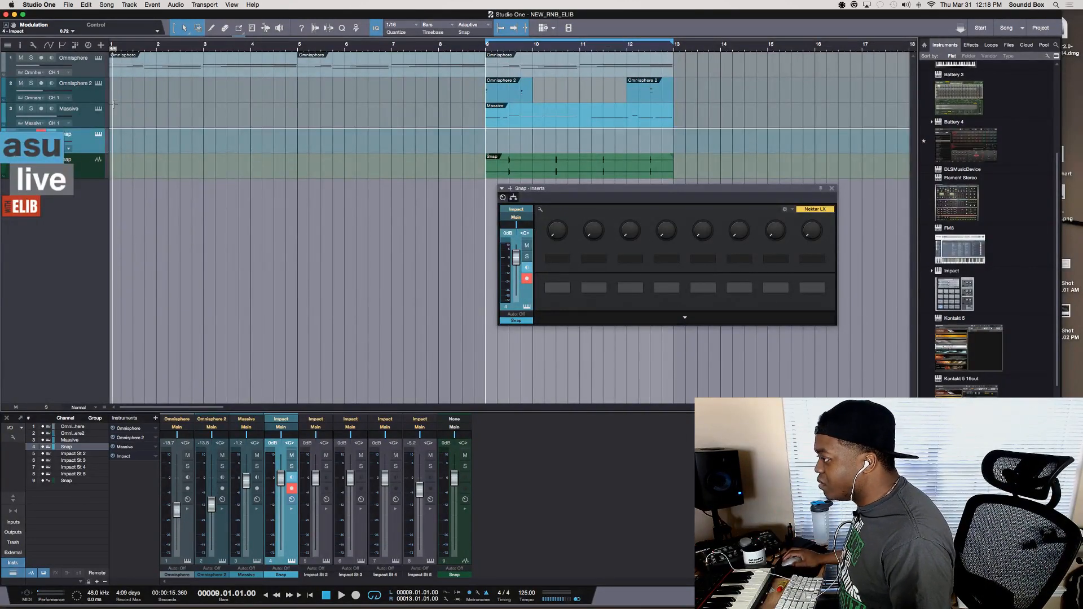
- Reopen the Impact instrument, move its window higher and try the Dancehall Madness and Club Toolz presets
{"action": "left_click", "coordinate": [98, 133]}
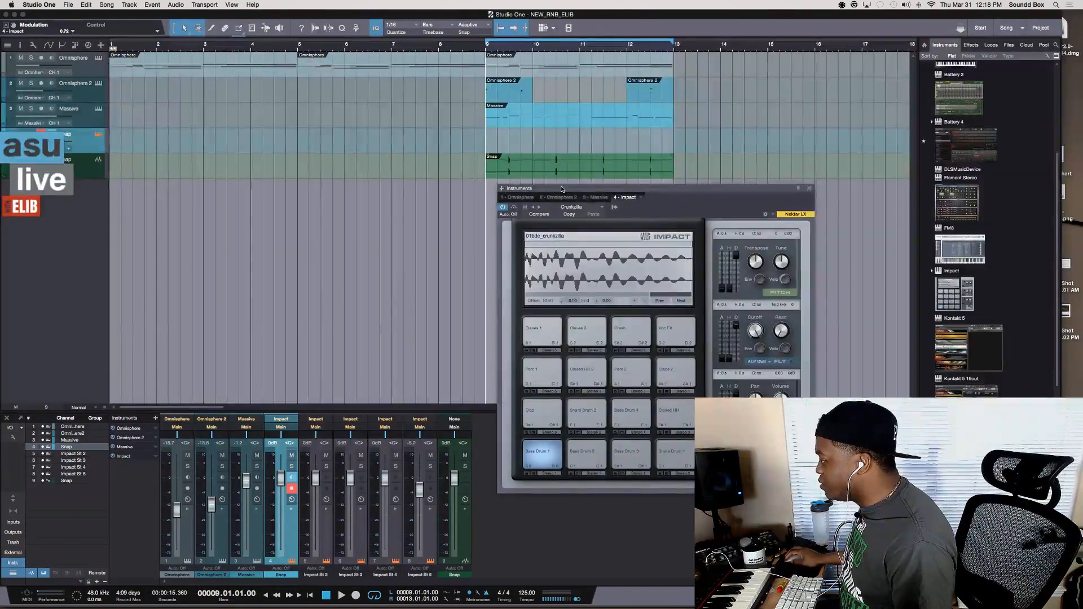
{"action": "left_click_drag", "start_coordinate": [562, 189], "coordinate": [644, 82]}
{"action": "left_click", "coordinate": [681, 102]}
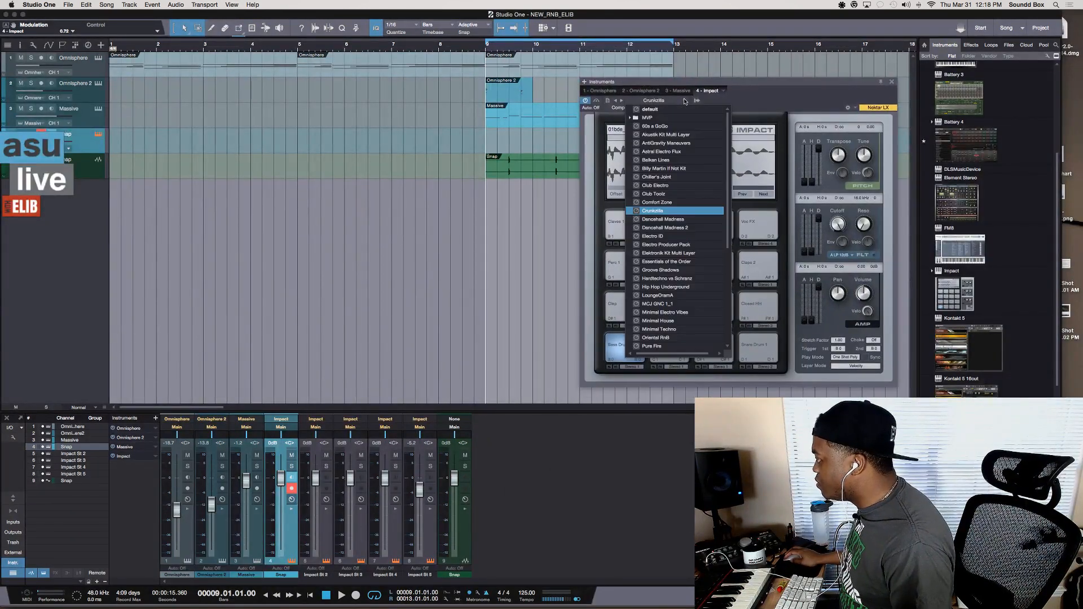
{"action": "left_click", "coordinate": [662, 220]}
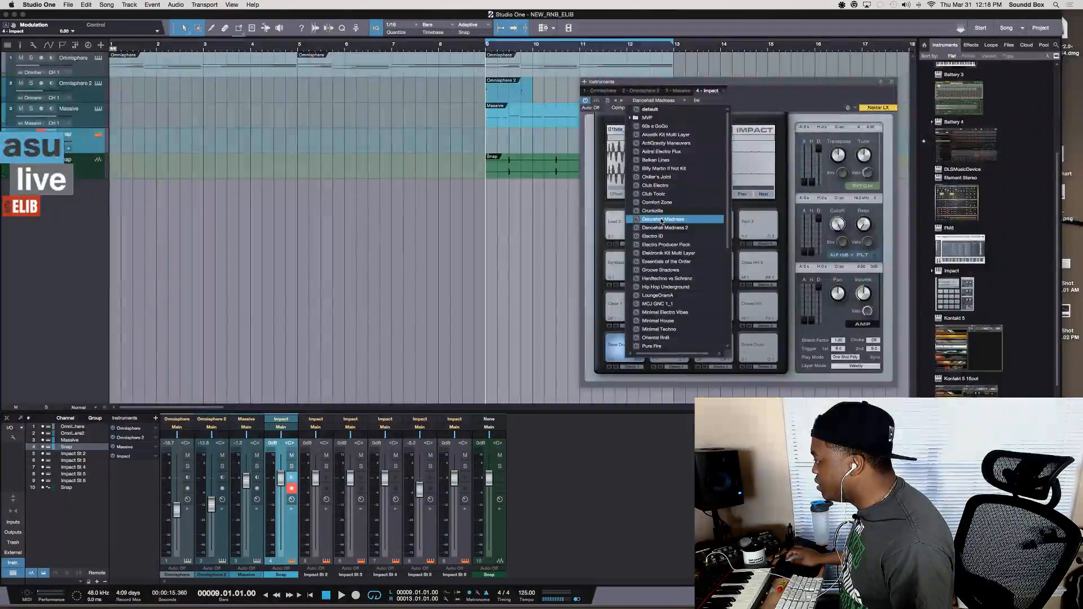
{"action": "key", "text": "Up"}
{"action": "key", "text": "Up"}
{"action": "key", "text": "Up"}
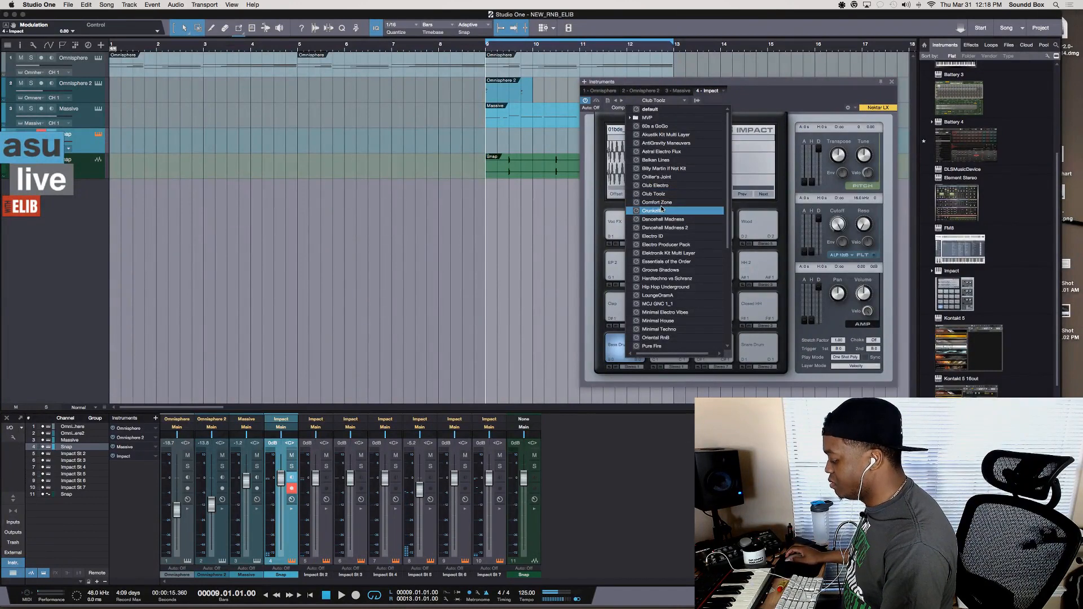
- Try Impact's Electro ID and Reggae Fundamentals presets against the playing loop and attempt a recording pass on the Snap instrument track
{"action": "key", "text": "space"}
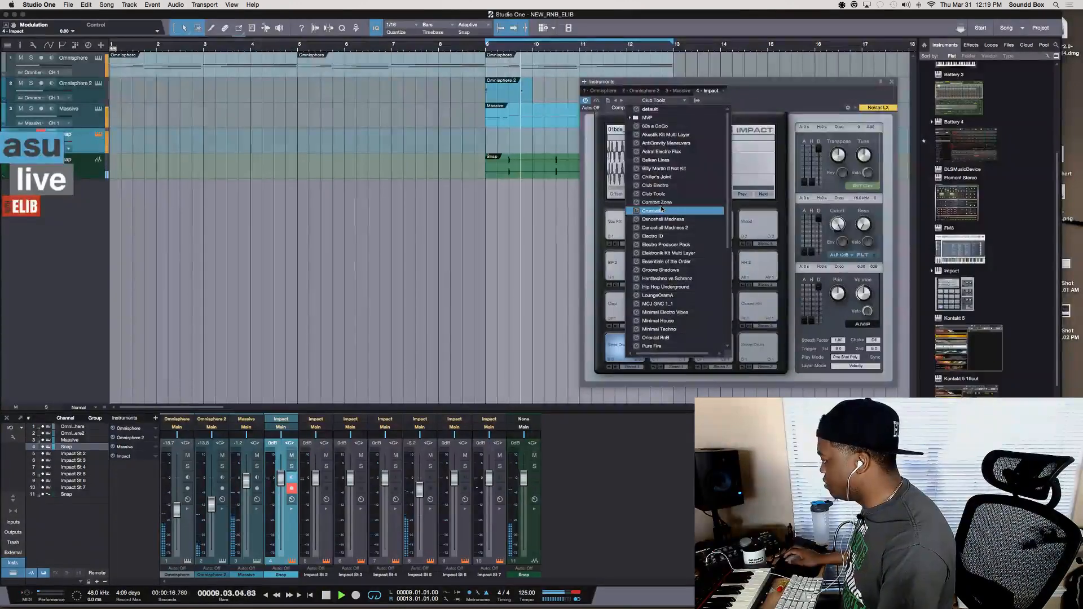
{"action": "left_click", "coordinate": [679, 237]}
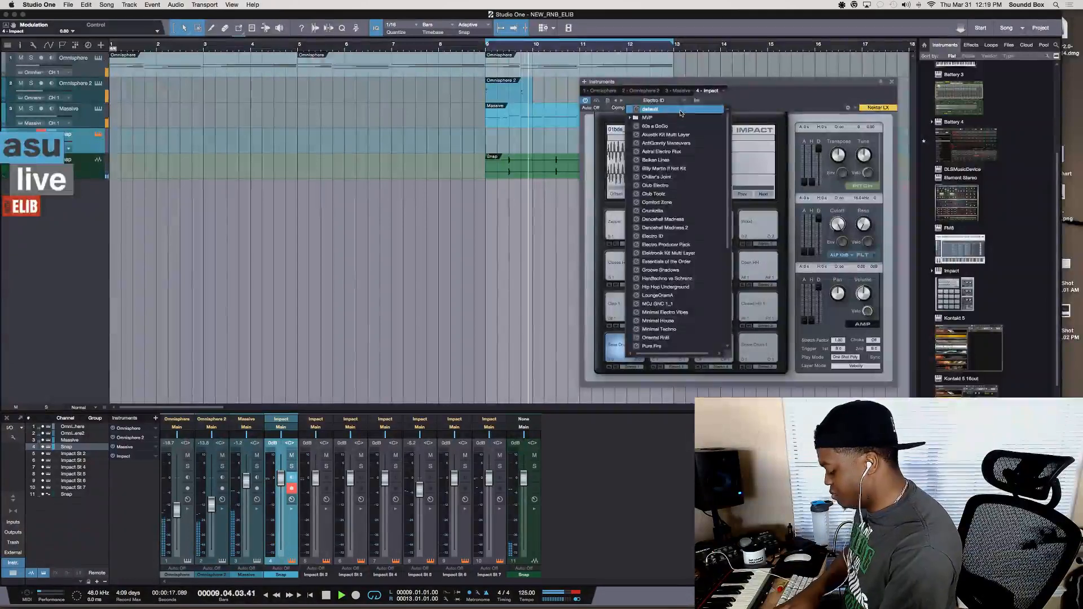
{"action": "key", "text": "r"}
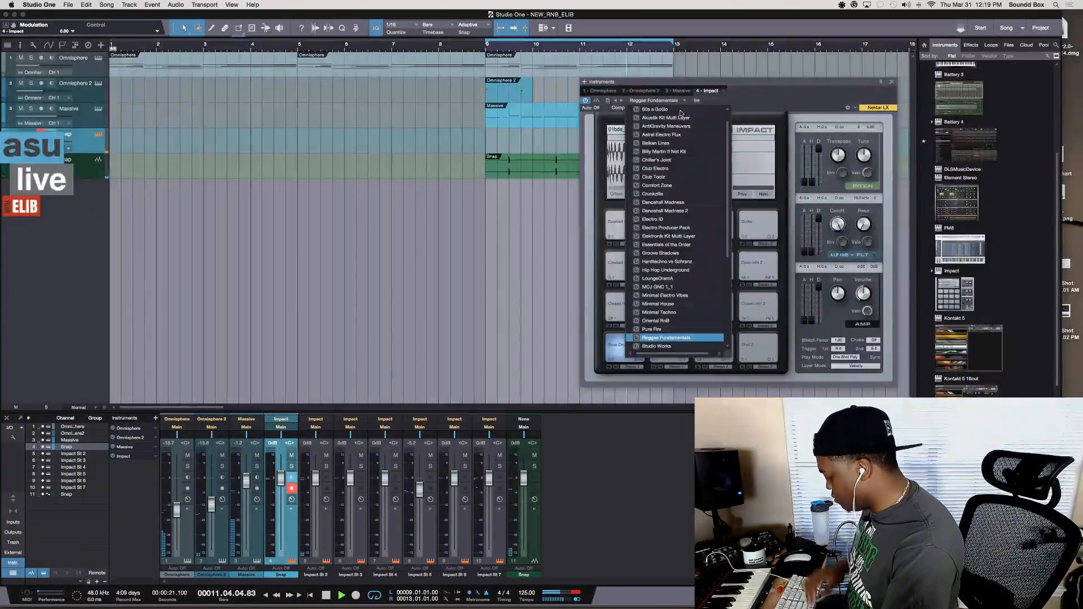
{"action": "key", "text": "l"}
{"action": "left_click", "coordinate": [624, 137]}
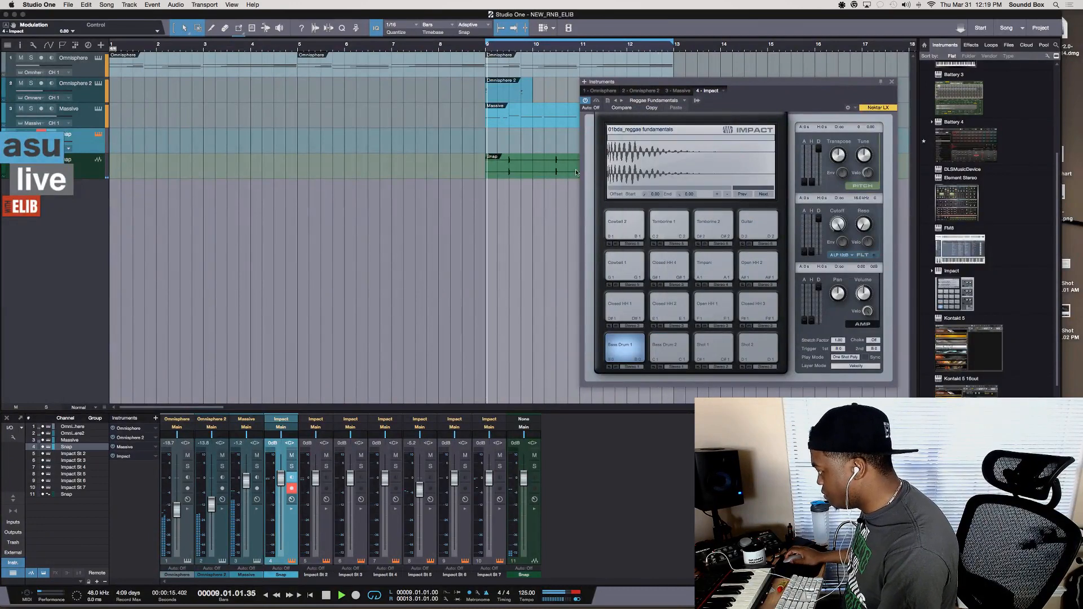
{"action": "key", "text": "KP_Multiply"}
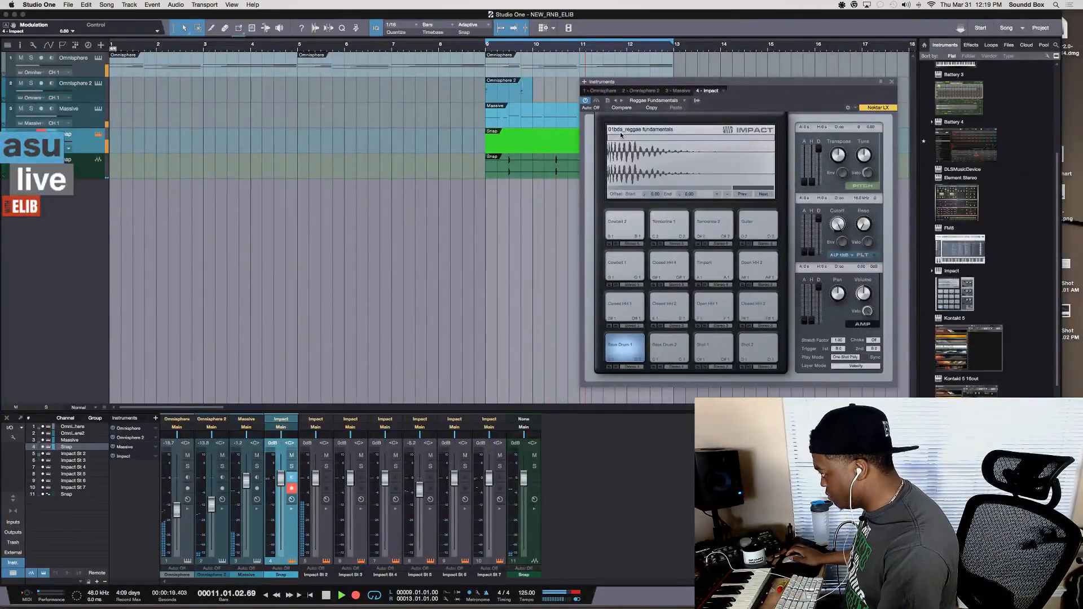
{"action": "key", "text": "space"}
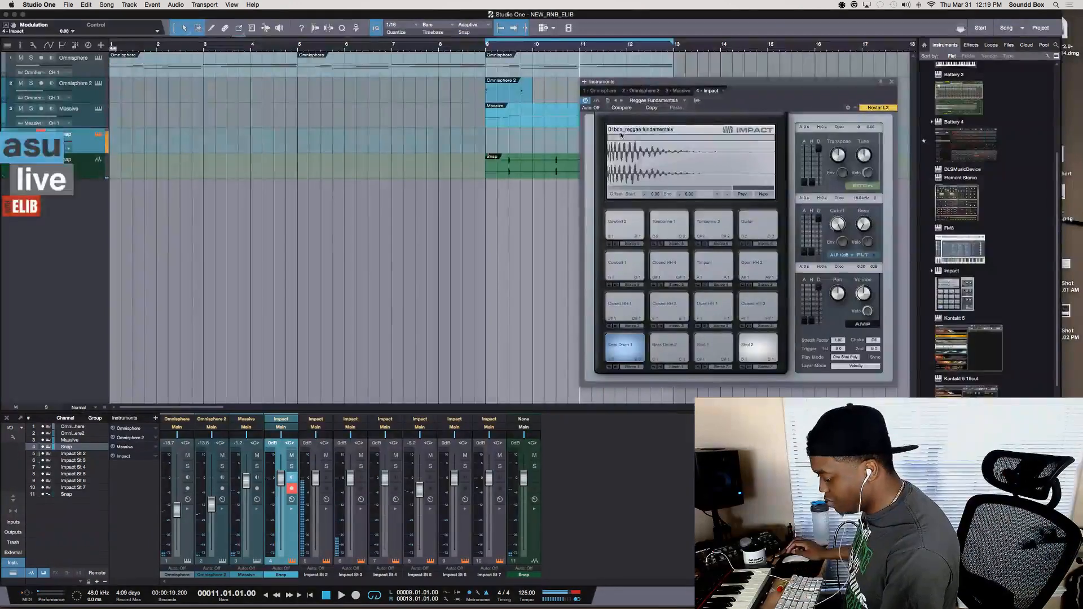
- Load the Electro ID preset in Impact
{"action": "left_click", "coordinate": [681, 103]}
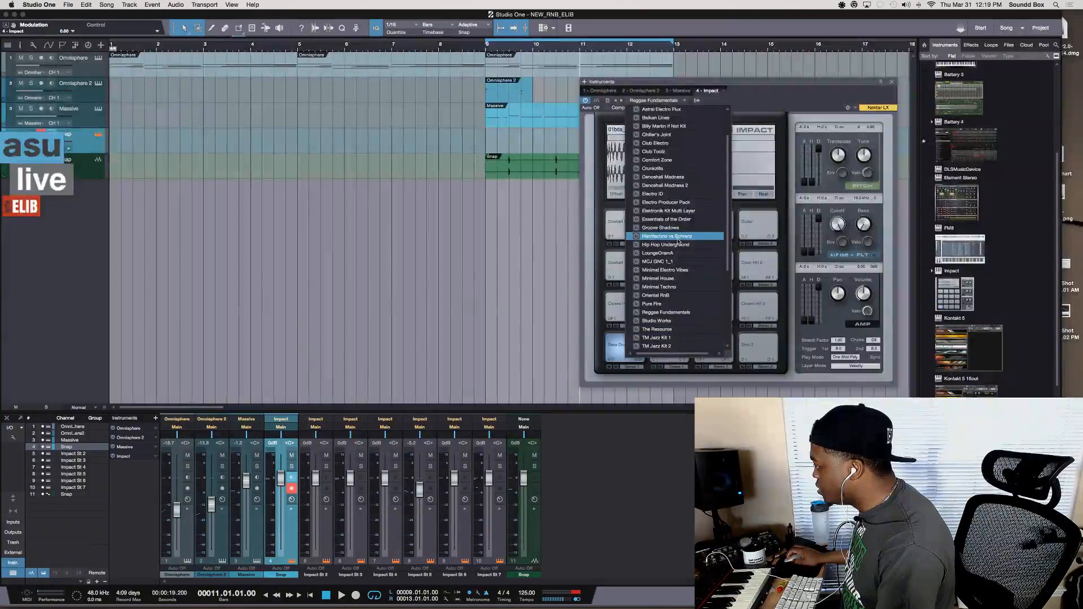
{"action": "scroll", "coordinate": [677, 226], "scroll_direction": "up", "scroll_amount": 3}
{"action": "left_click", "coordinate": [671, 237]}
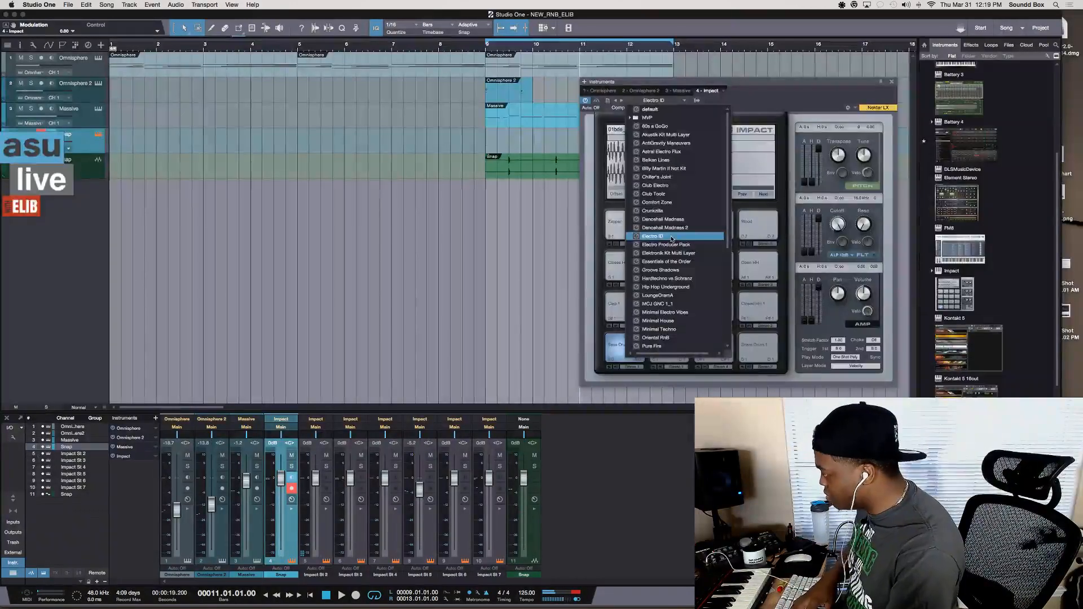
{"action": "left_click", "coordinate": [793, 103]}
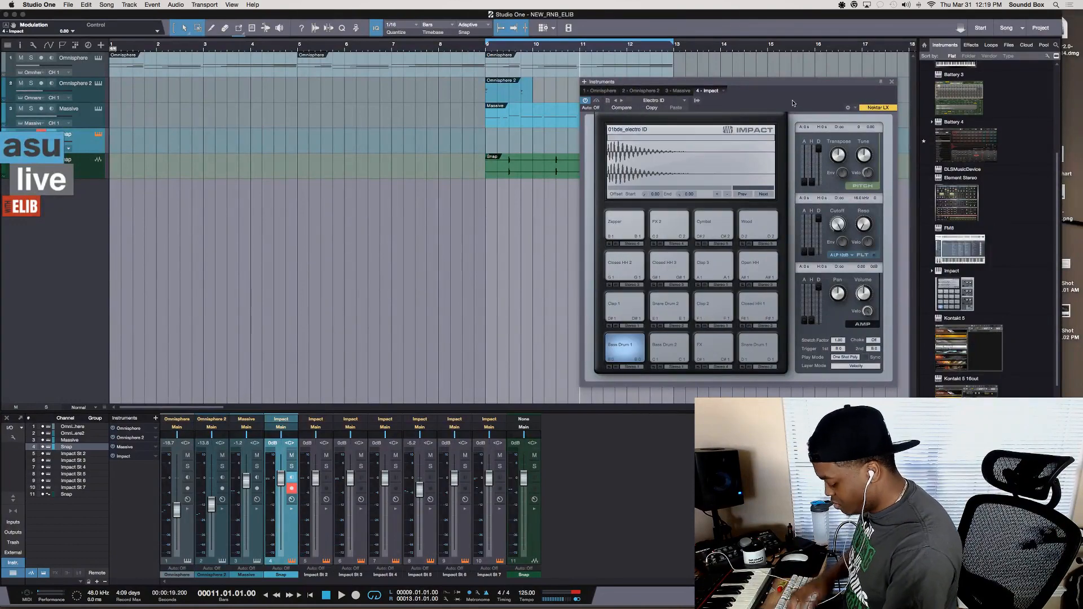
- Record an Impact hit in bar 11 during loop playback and rename the Snap instrument track as Tsss
{"action": "key", "text": "space"}
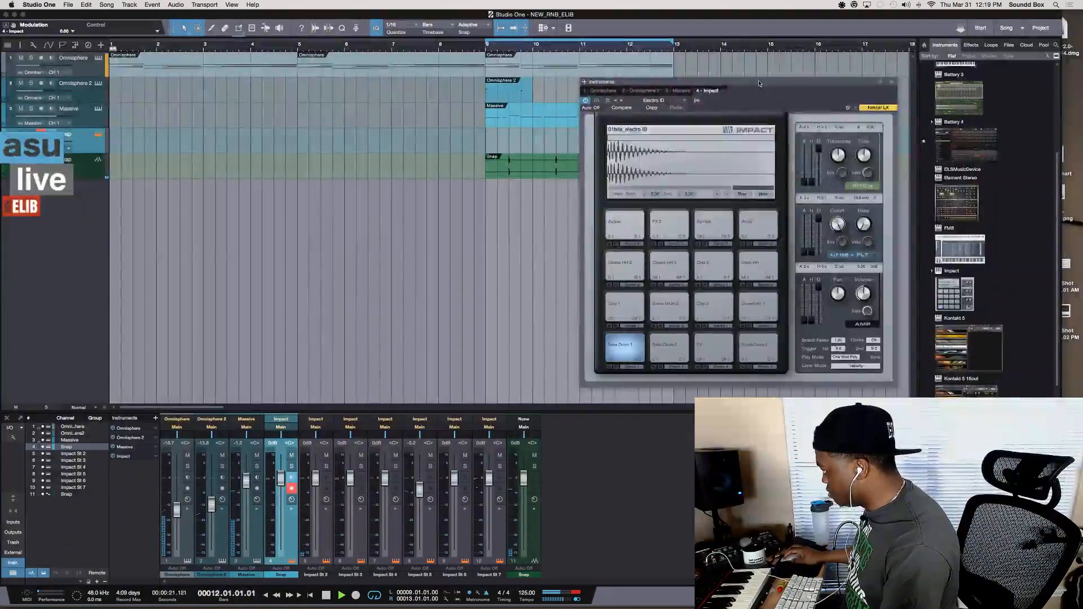
{"action": "left_click_drag", "start_coordinate": [760, 83], "coordinate": [867, 102]}
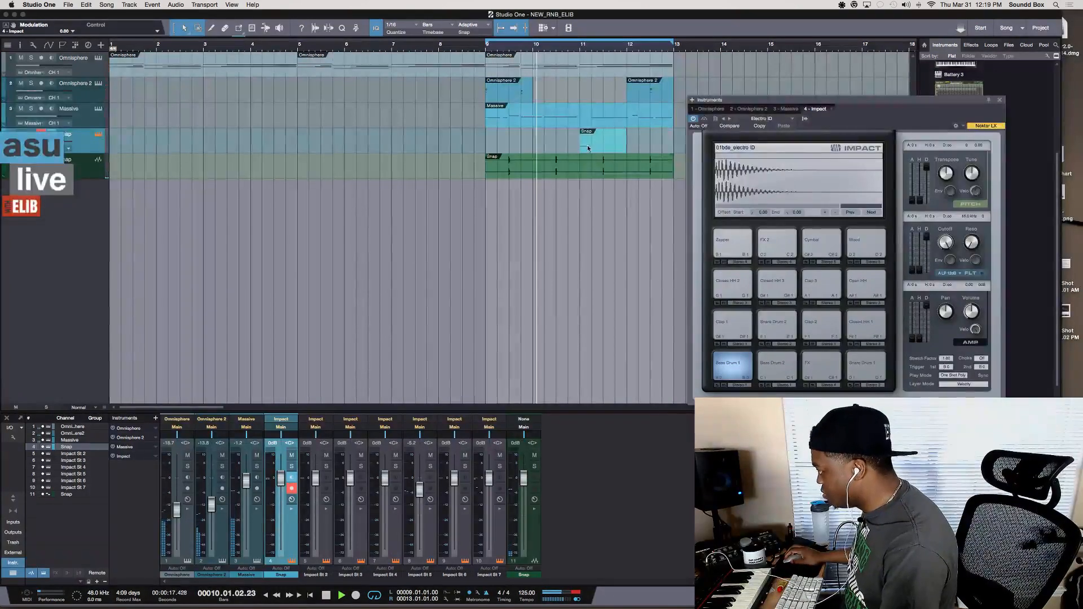
{"action": "double_click", "coordinate": [71, 136]}
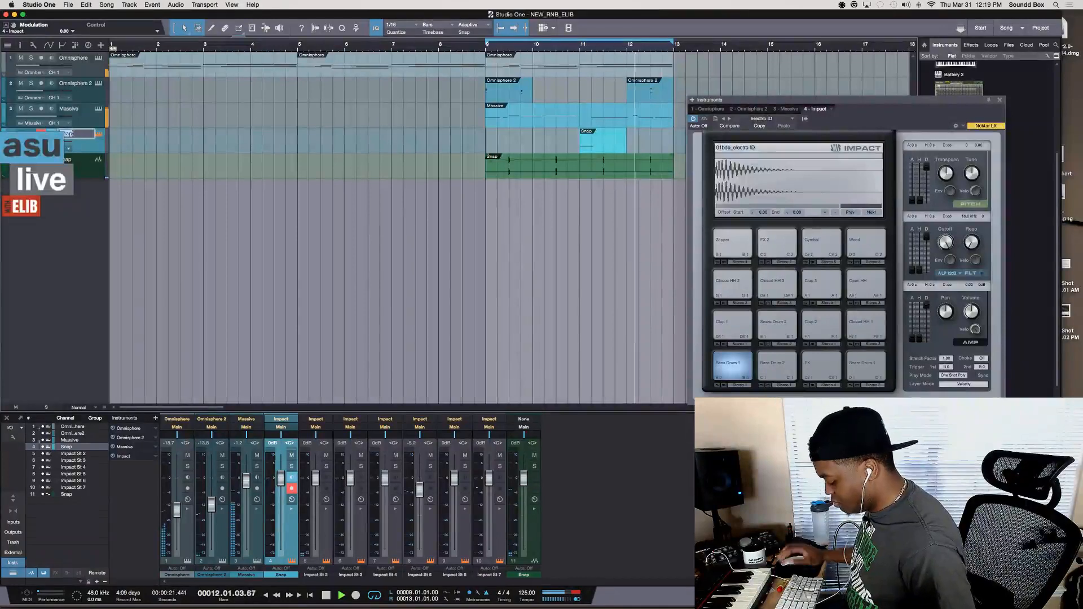
{"action": "type", "text": "Bass"}
{"action": "key", "text": "Return"}
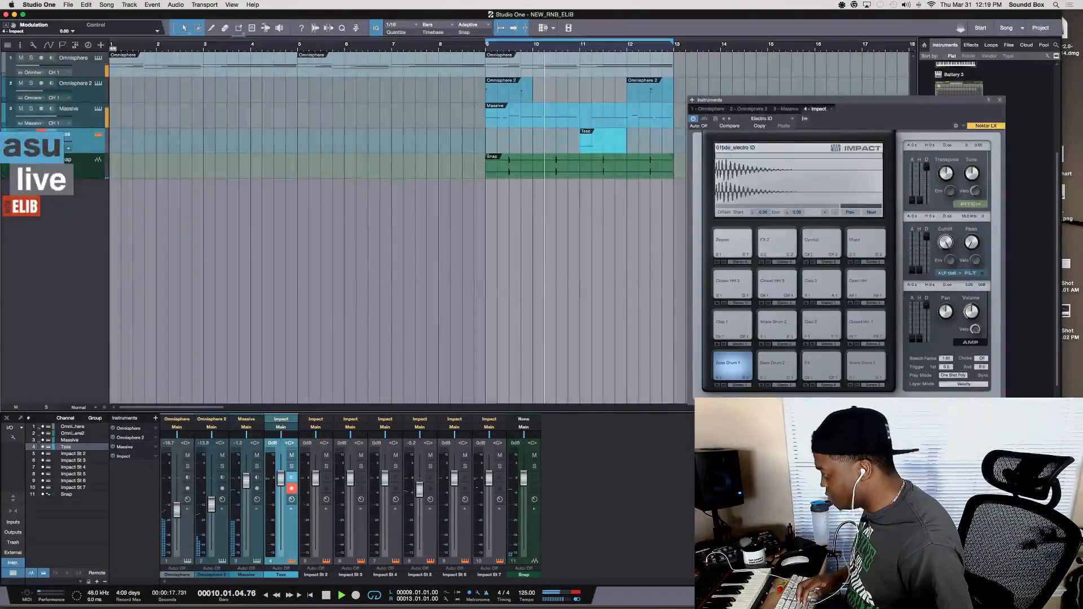
- Bounce the Tsss event in bar 11 to an audio track and delete the original instrument event
{"action": "key", "text": "super+b"}
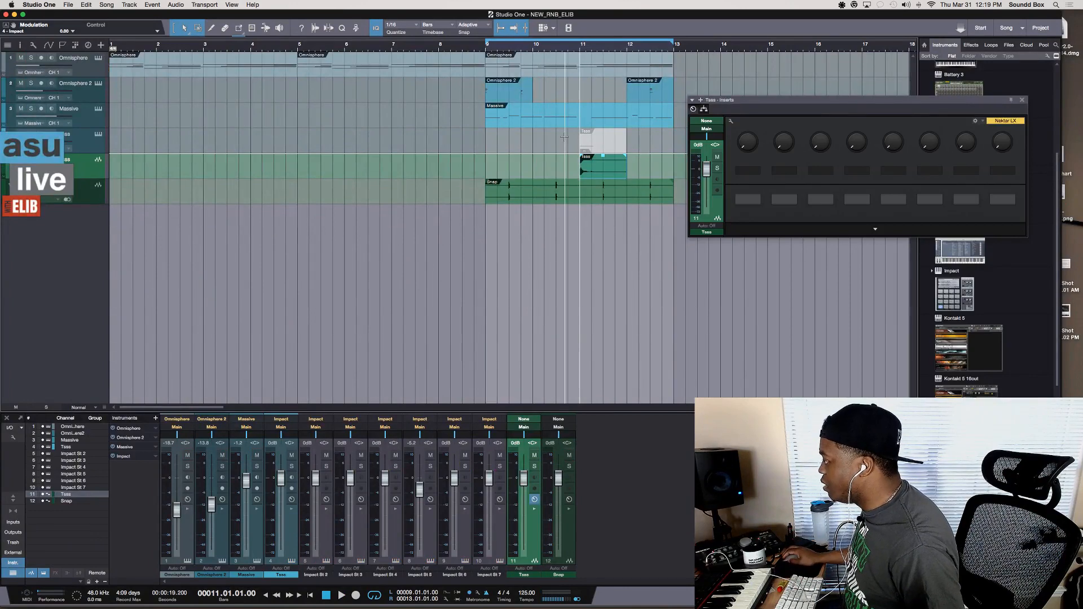
{"action": "left_click", "coordinate": [626, 125]}
{"action": "left_click", "coordinate": [617, 133]}
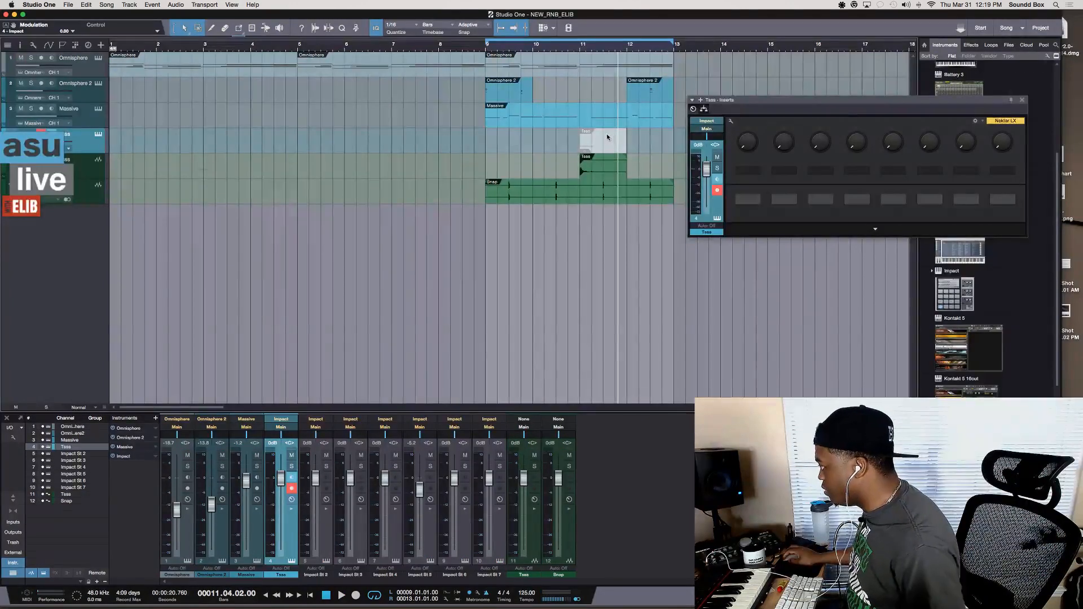
{"action": "left_click", "coordinate": [606, 137]}
{"action": "key", "text": "l"}
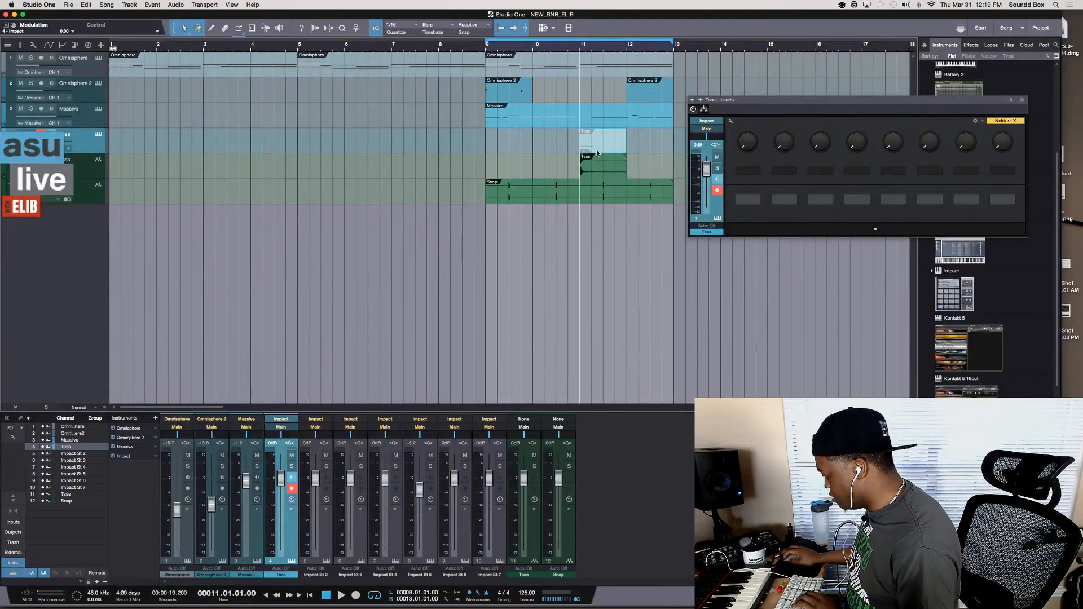
{"action": "key", "text": "Delete"}
- Play the loop and record Impact hits in bar 12 on the Tsss instrument track
{"action": "key", "text": "space"}
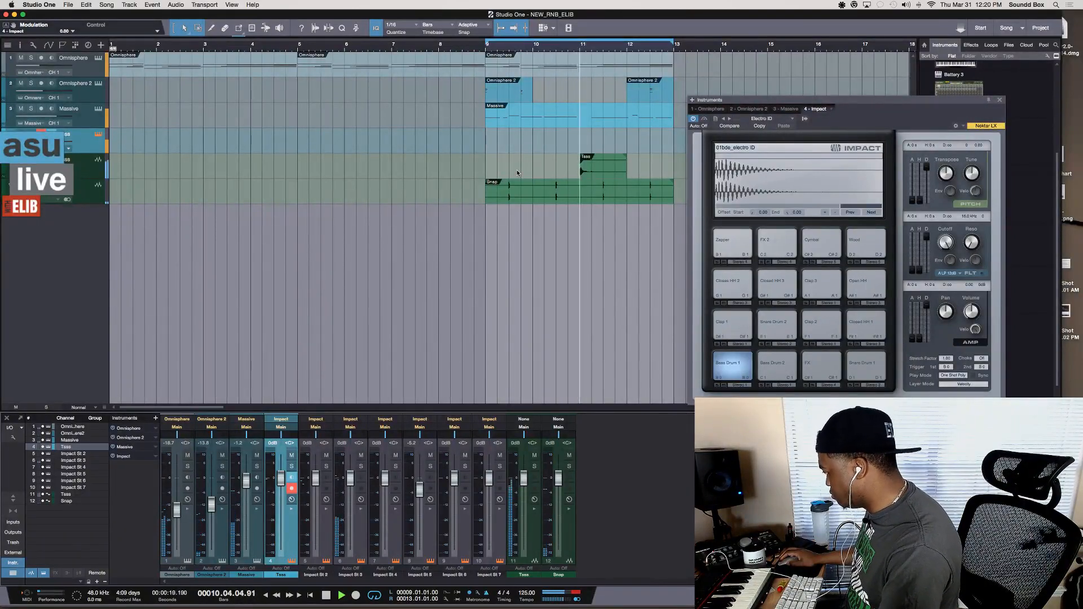
{"action": "key", "text": "KP_Multiply"}
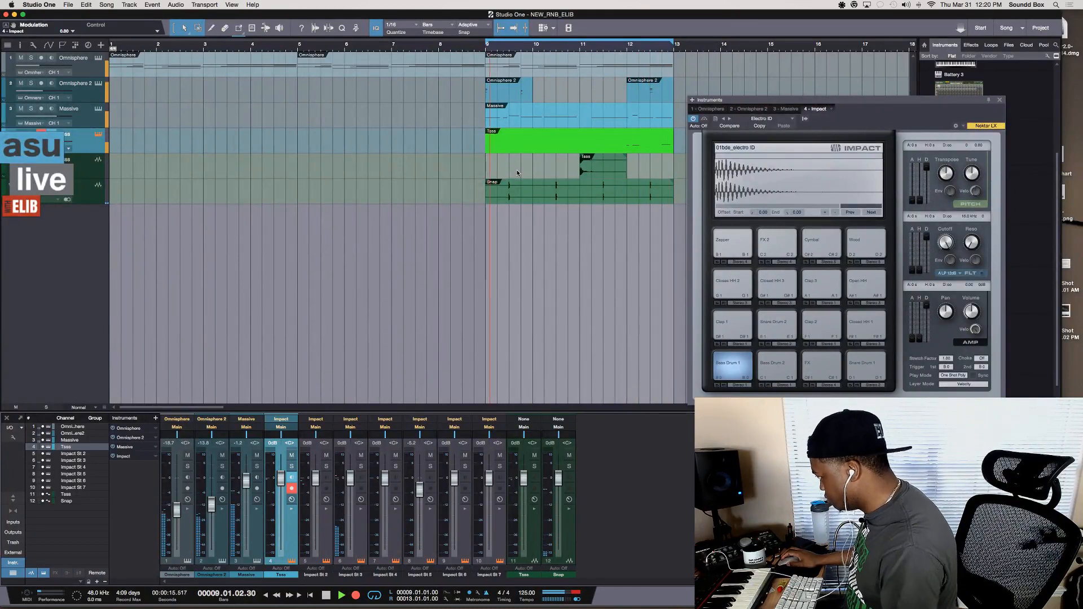
{"action": "key", "text": "KP_Multiply"}
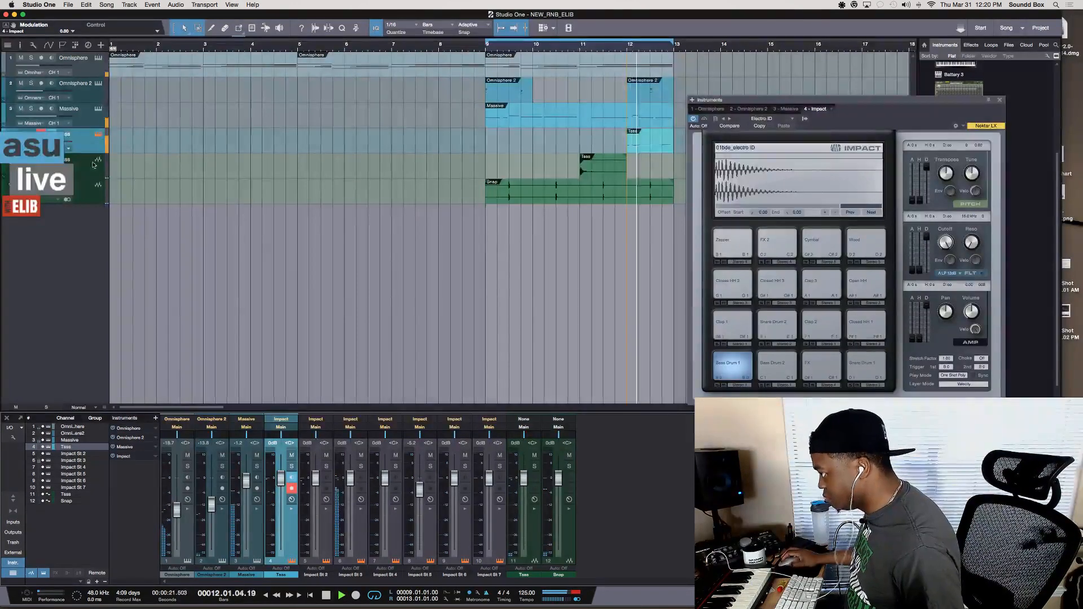
- Open the bar 12 Tsss event in the note editor, bring its notes into view and stop playback
{"action": "double_click", "coordinate": [648, 142]}
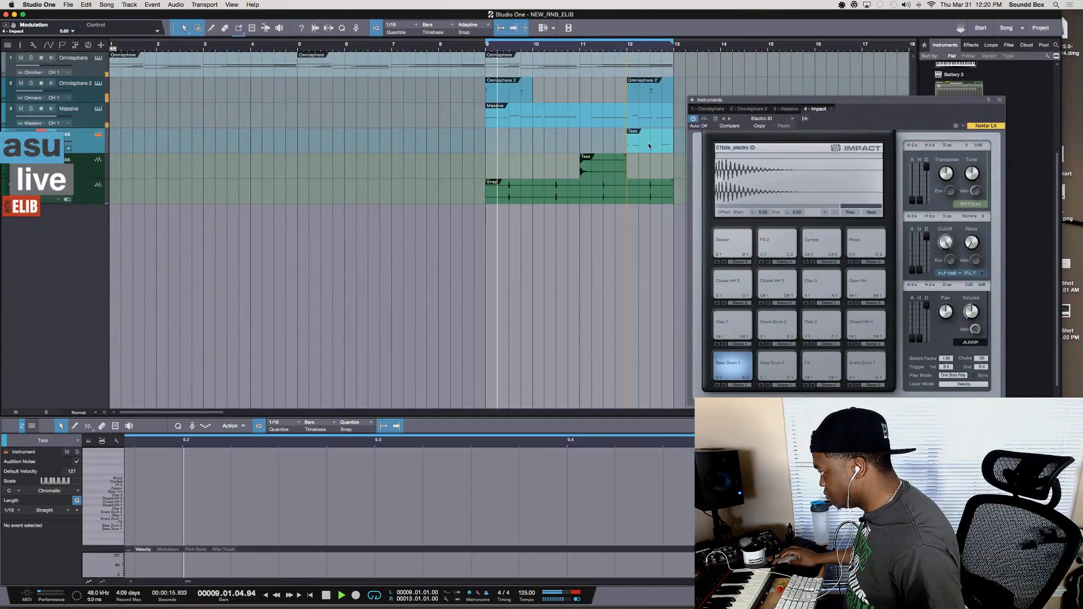
{"action": "key", "text": "w"}
{"action": "key", "text": "w"}
{"action": "key", "text": "w"}
{"action": "key", "text": "w"}
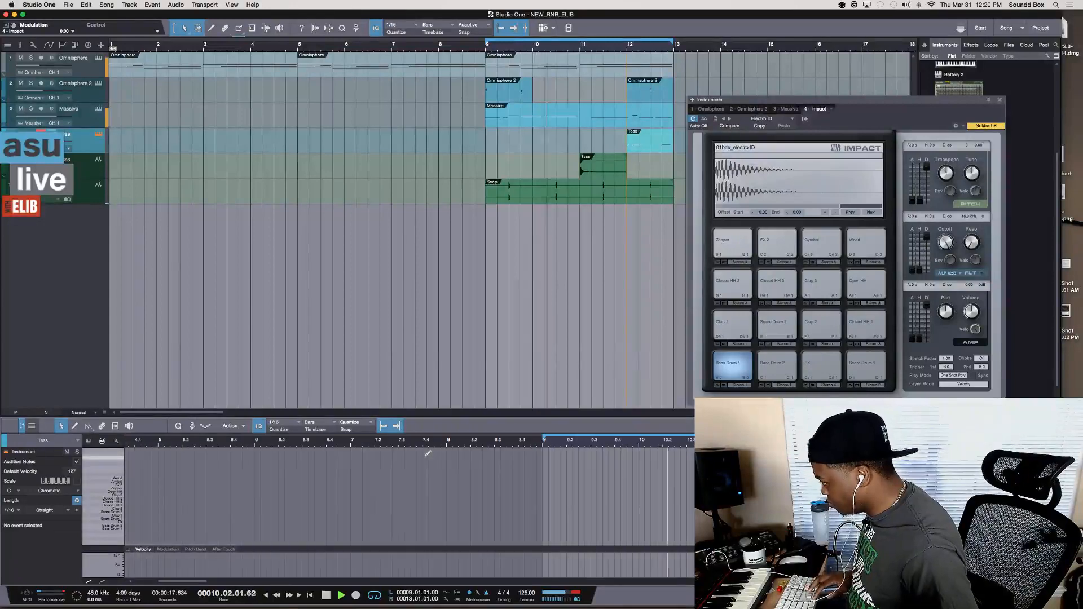
{"action": "scroll", "coordinate": [530, 499], "scroll_direction": "right", "scroll_amount": 5}
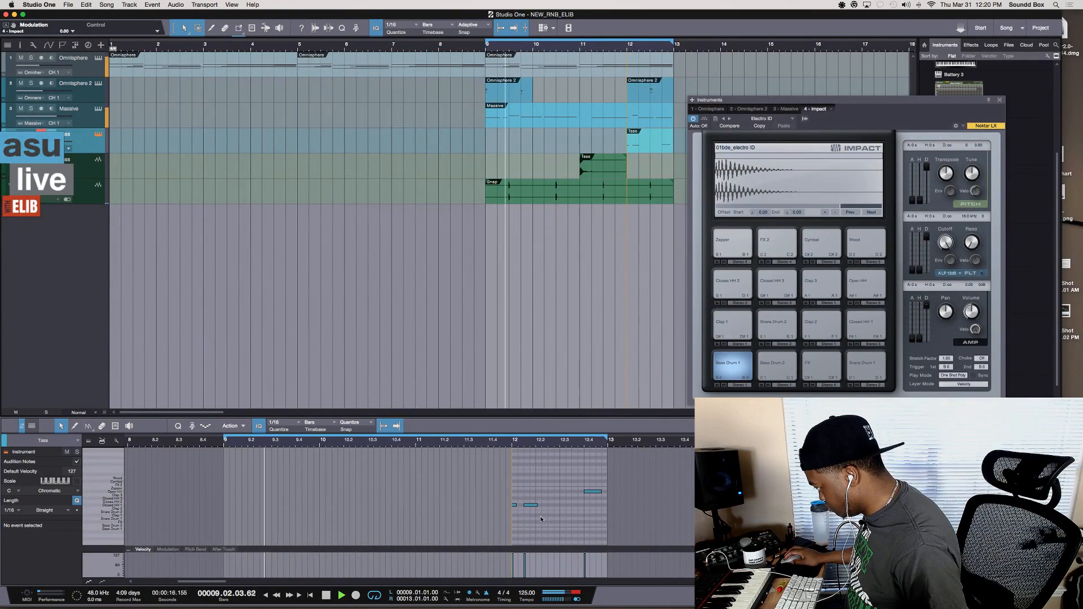
{"action": "key", "text": "space"}
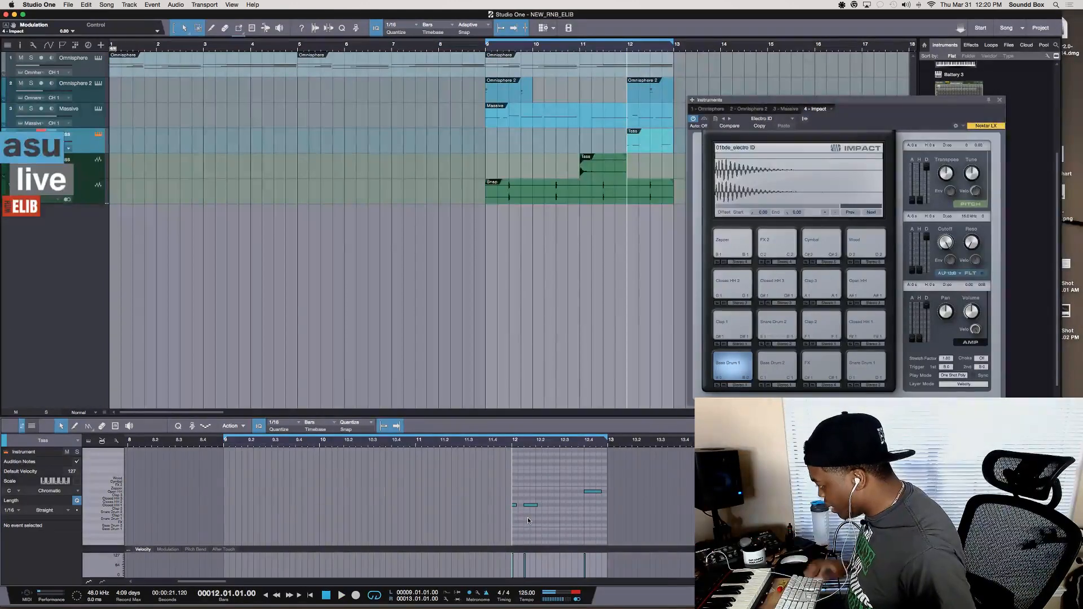
- Select both Closed HH 1 notes at bar 12 and shift them slightly earlier, starting the second at 12.01.02.96
{"action": "left_click_drag", "start_coordinate": [529, 520], "coordinate": [493, 493]}
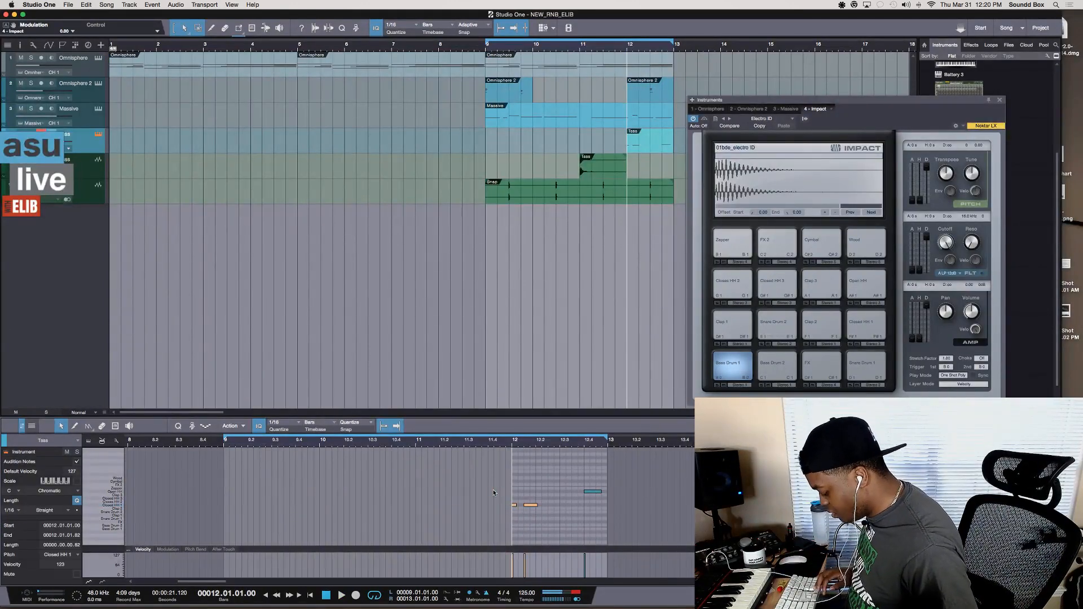
{"action": "key", "text": "e"}
{"action": "key", "text": "e"}
{"action": "key", "text": "e"}
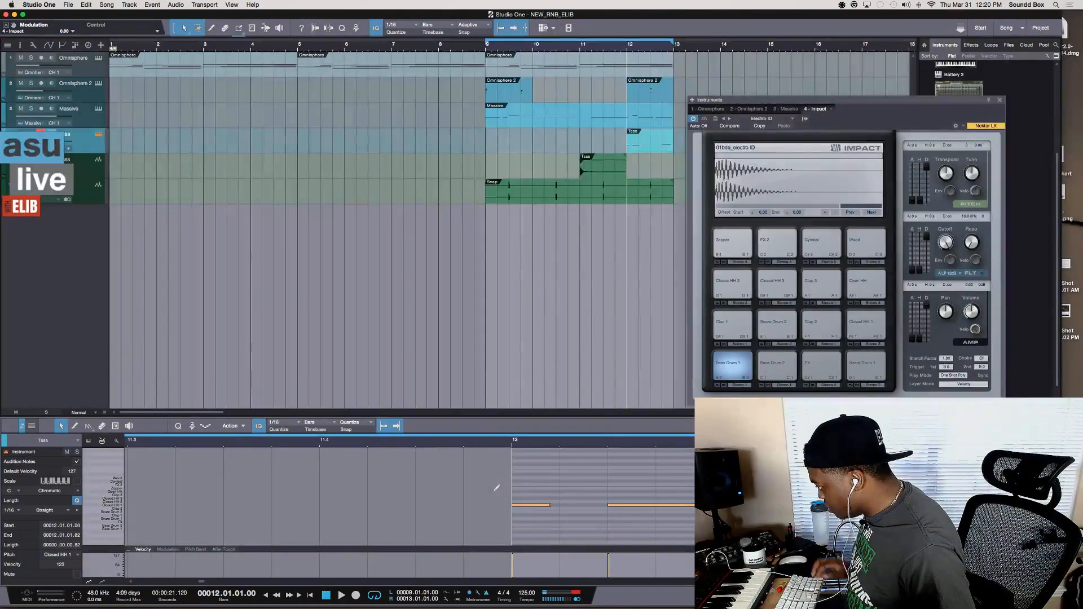
{"action": "left_click", "coordinate": [621, 508]}
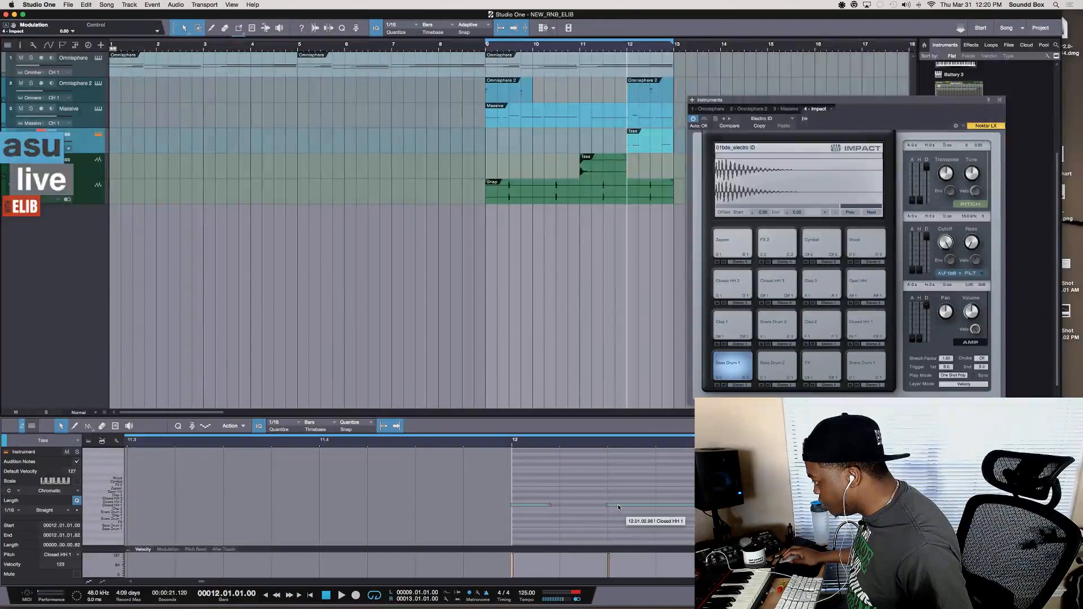
{"action": "left_click", "coordinate": [619, 507]}
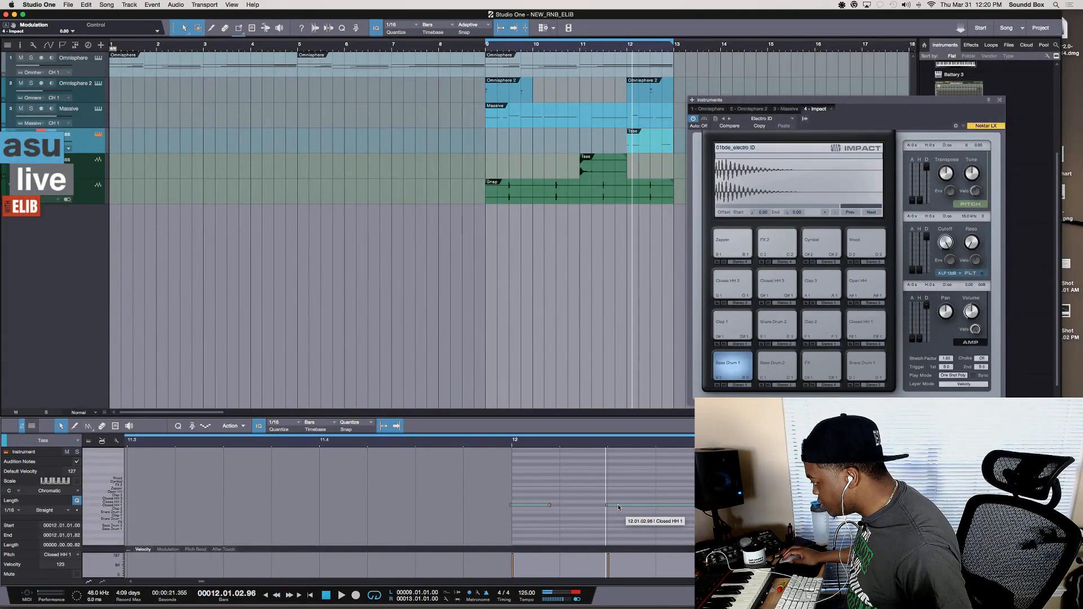
{"action": "left_click_drag", "start_coordinate": [618, 505], "coordinate": [617, 505]}
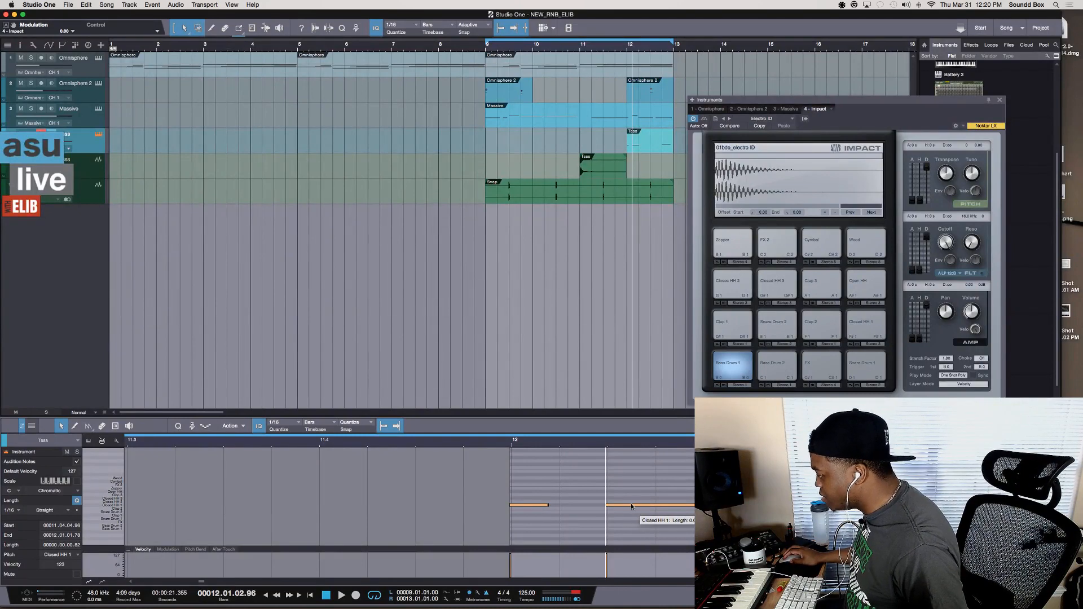
{"action": "mouse_move", "coordinate": [626, 507]}
{"action": "left_mouse_down"}
{"action": "mouse_move", "coordinate": [661, 509]}
{"action": "mouse_move", "coordinate": [626, 508]}
{"action": "left_mouse_up"}
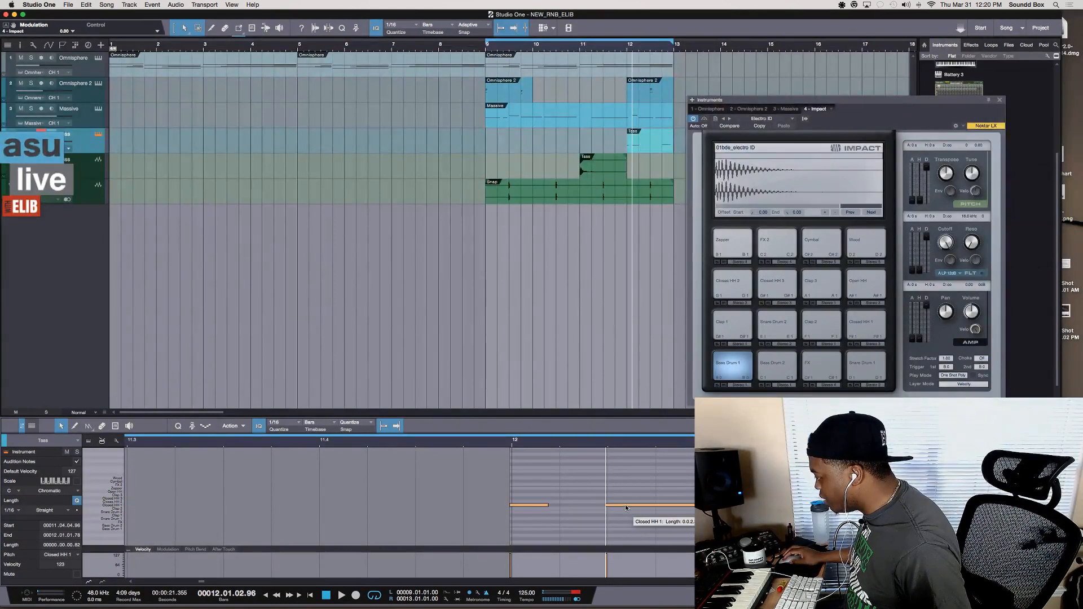
- Move the Open HH note slightly earlier to 12.03.04.92 and play the loop to check the timing
{"action": "left_click", "coordinate": [451, 444]}
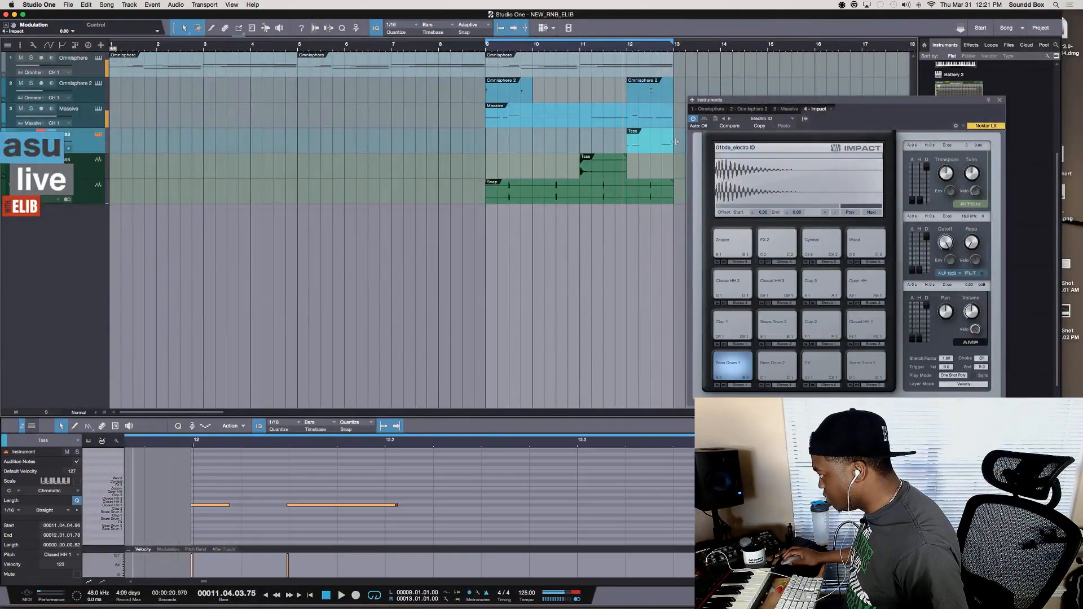
{"action": "key", "text": "space"}
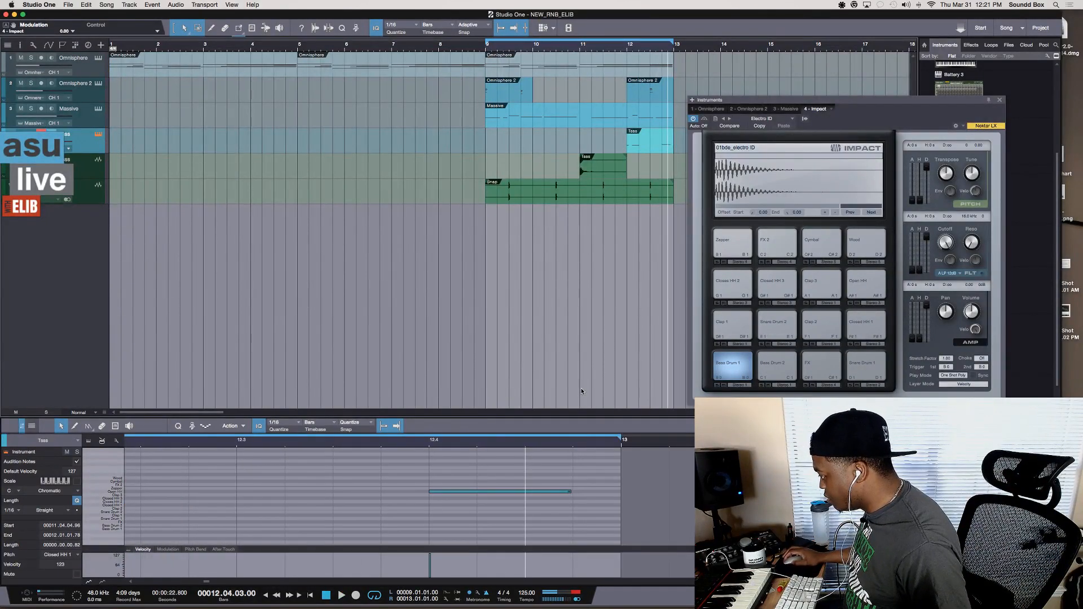
{"action": "left_click", "coordinate": [466, 492]}
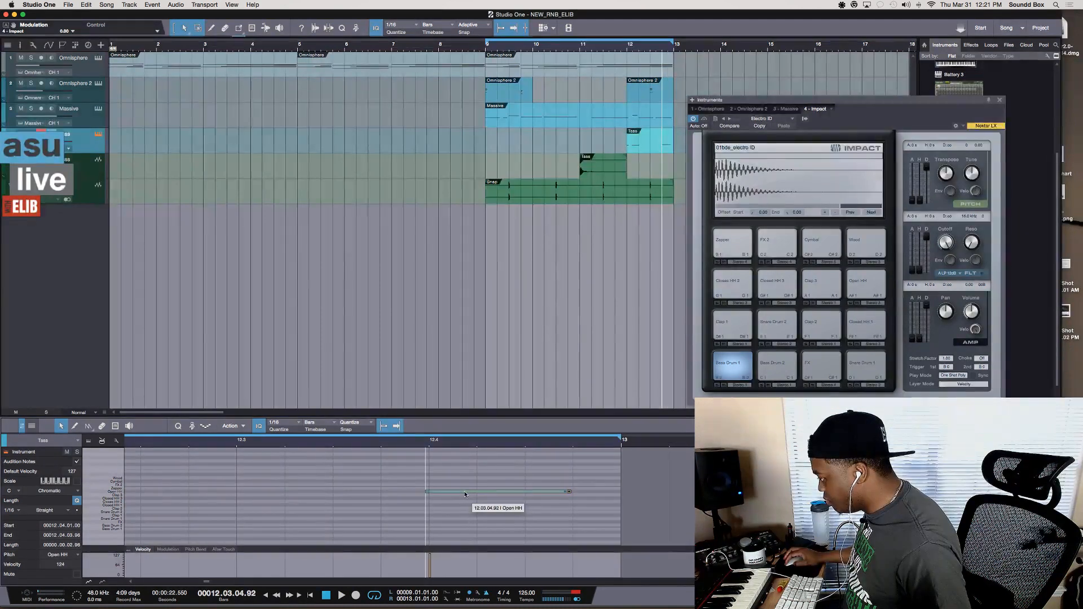
{"action": "key", "text": "space"}
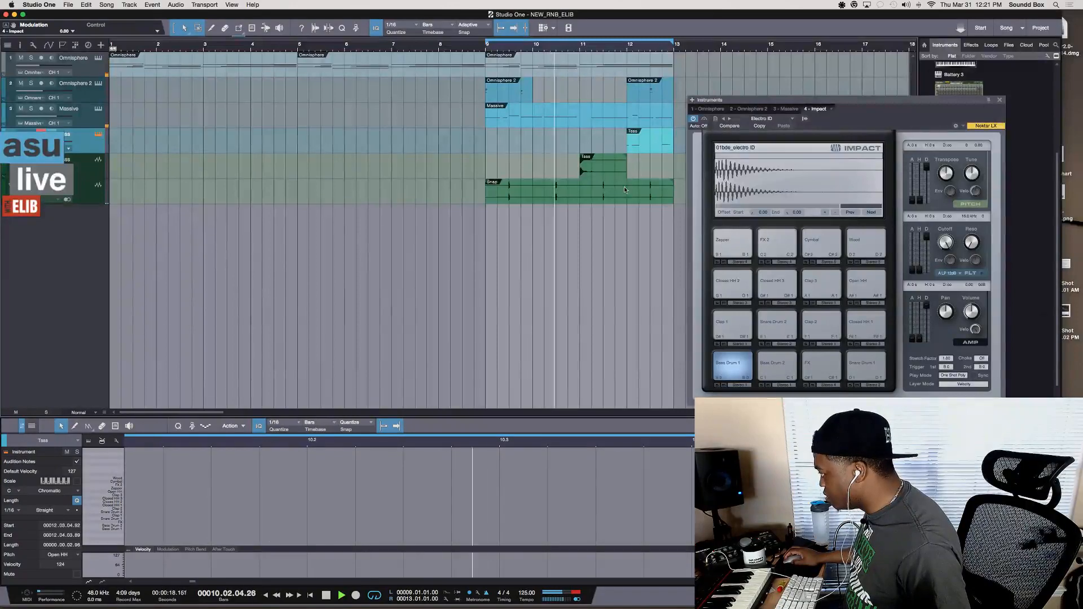
{"action": "key", "text": "space"}
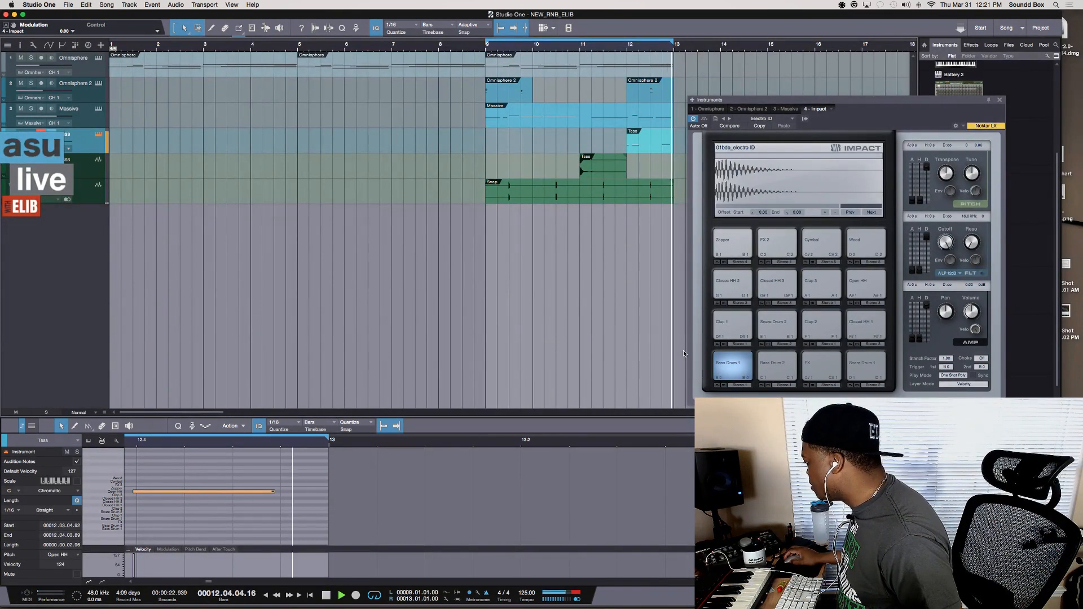
{"action": "key", "text": "space"}
{"action": "key", "text": "space"}
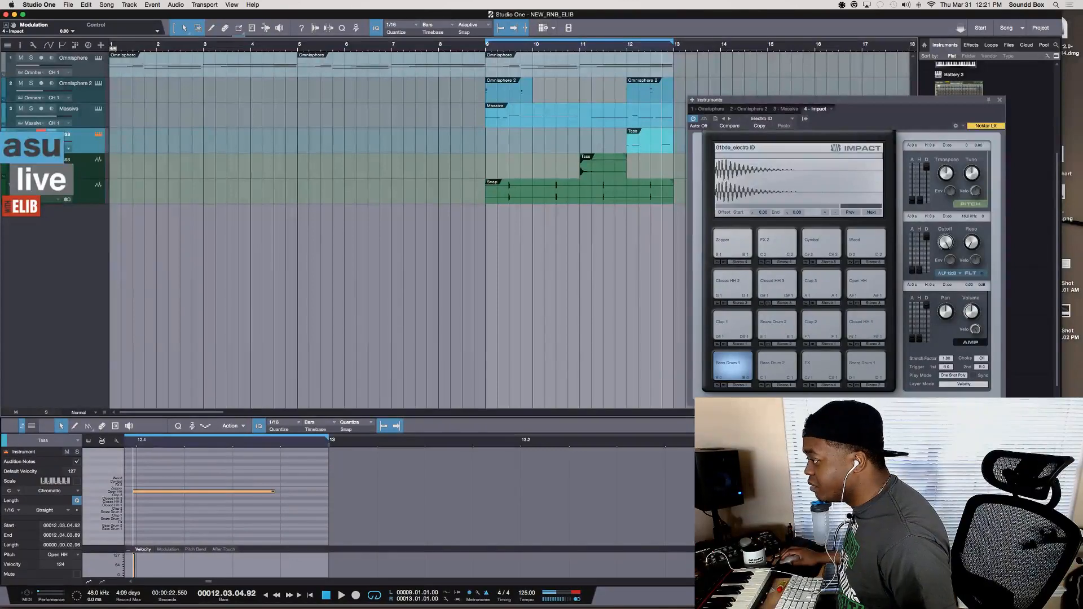
- Bounce the bar 12 Tsss instrument event to a new audio track
{"action": "left_click", "coordinate": [76, 142]}
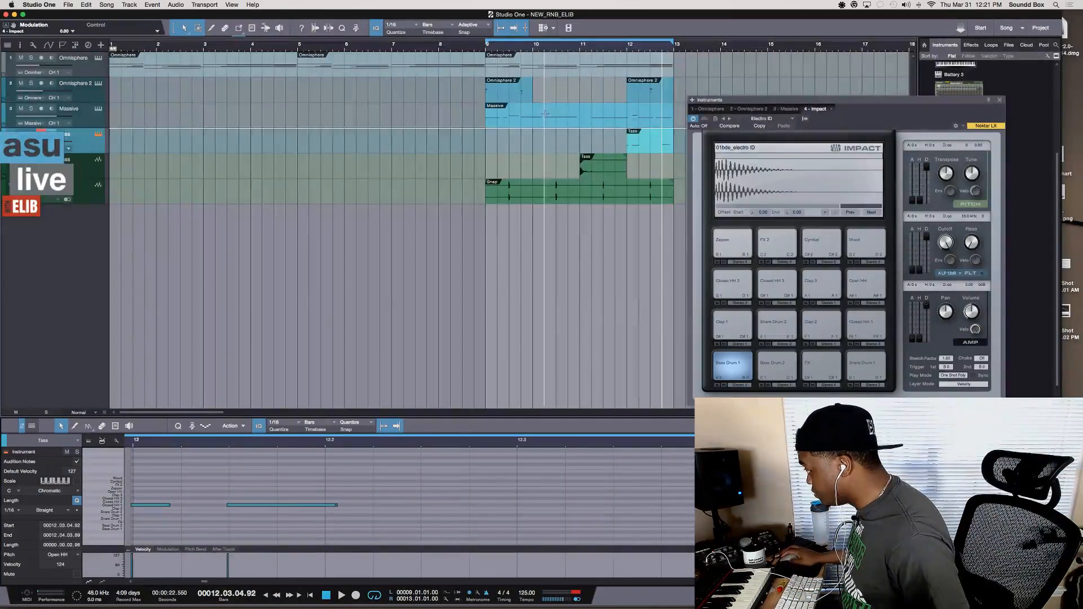
{"action": "left_click", "coordinate": [655, 151]}
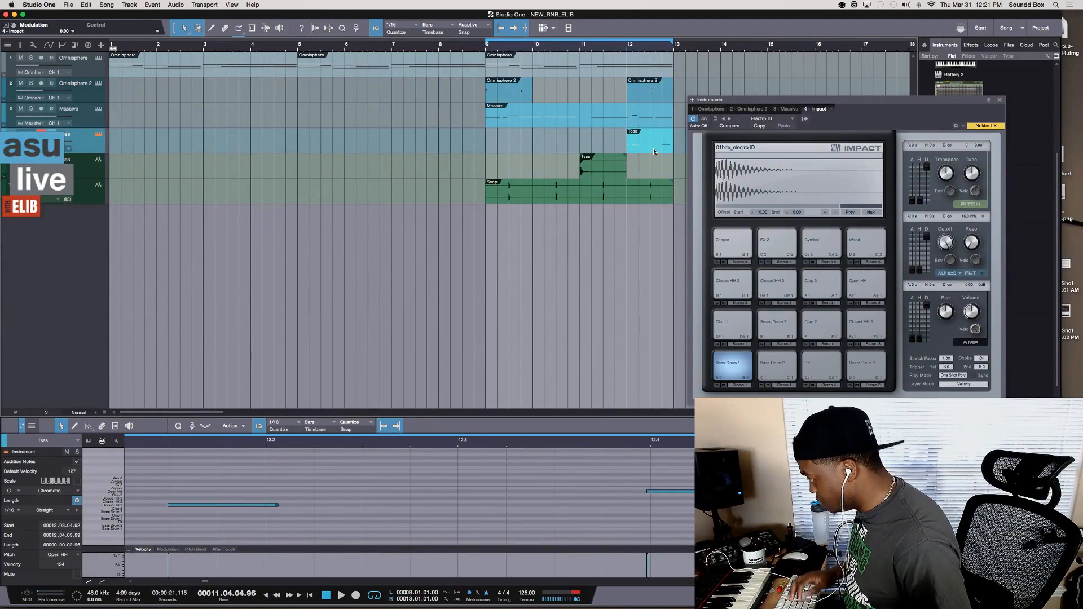
{"action": "key", "text": "super+b"}
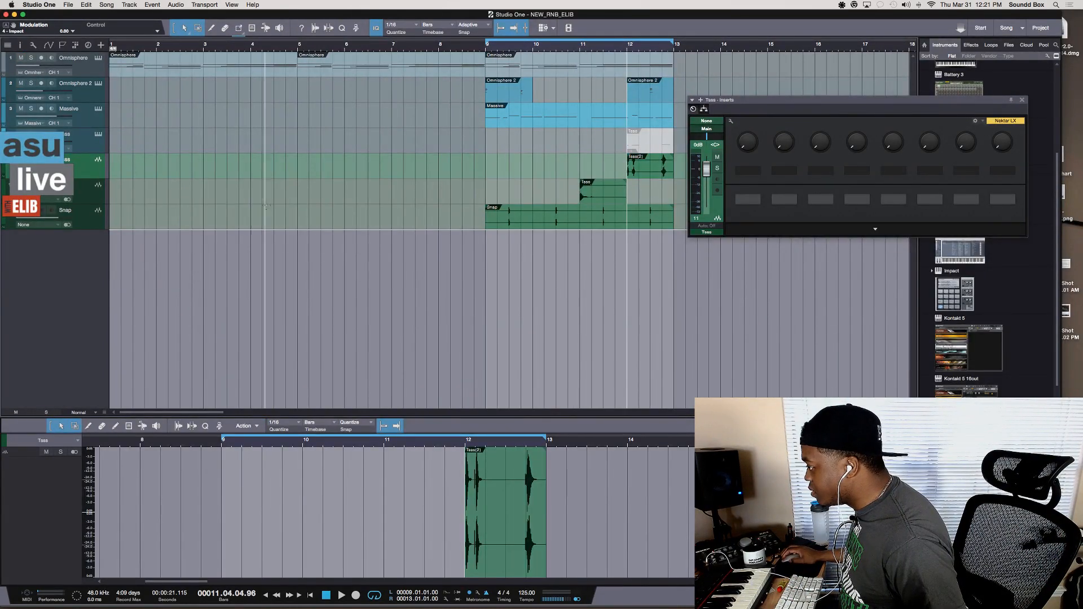
- Rename the newly bounced bar 12 audio track as HATS LAST
{"action": "left_click", "coordinate": [89, 200]}
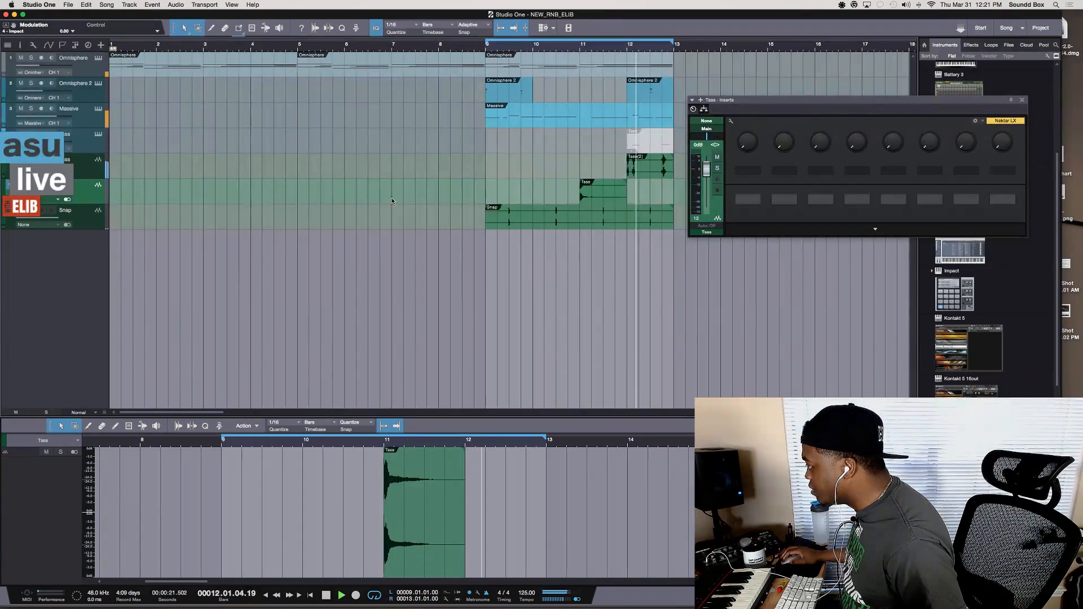
{"action": "left_click", "coordinate": [72, 164]}
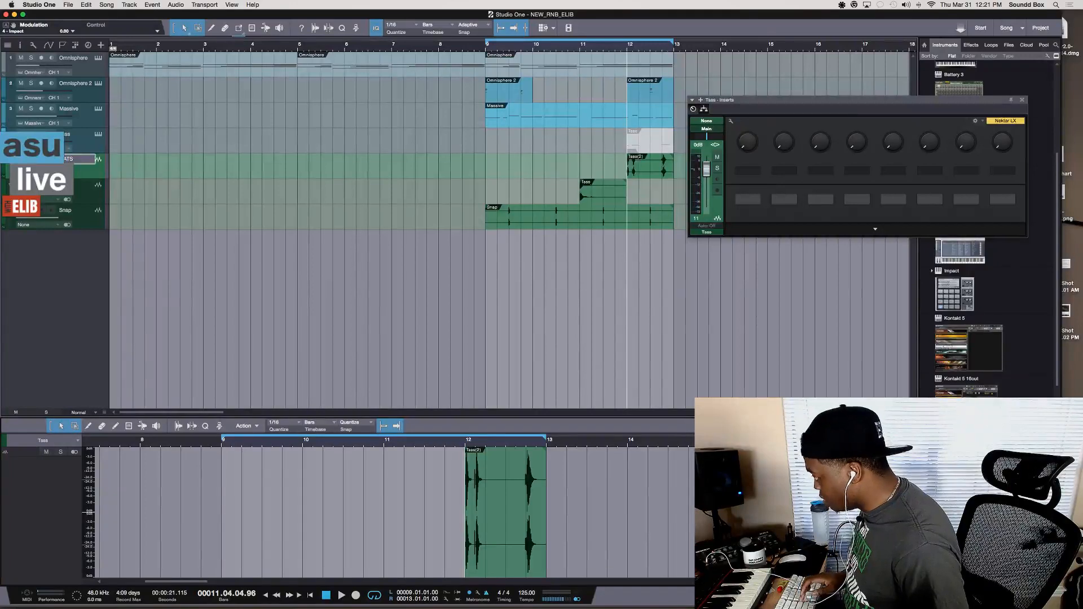
{"action": "key", "text": "Return"}
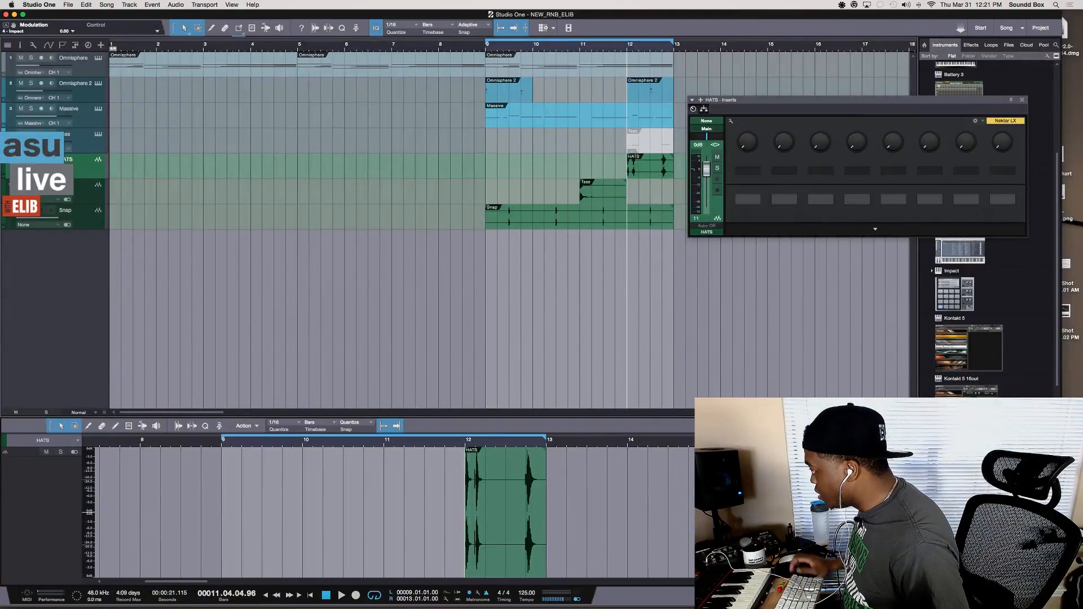
{"action": "double_click", "coordinate": [73, 161]}
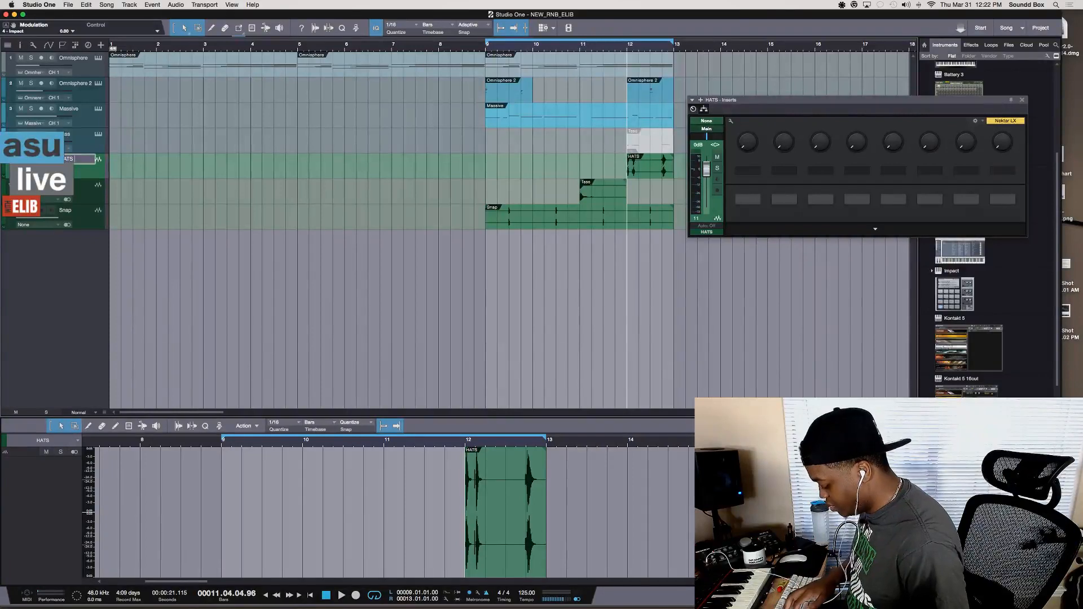
{"action": "key", "text": "Return"}
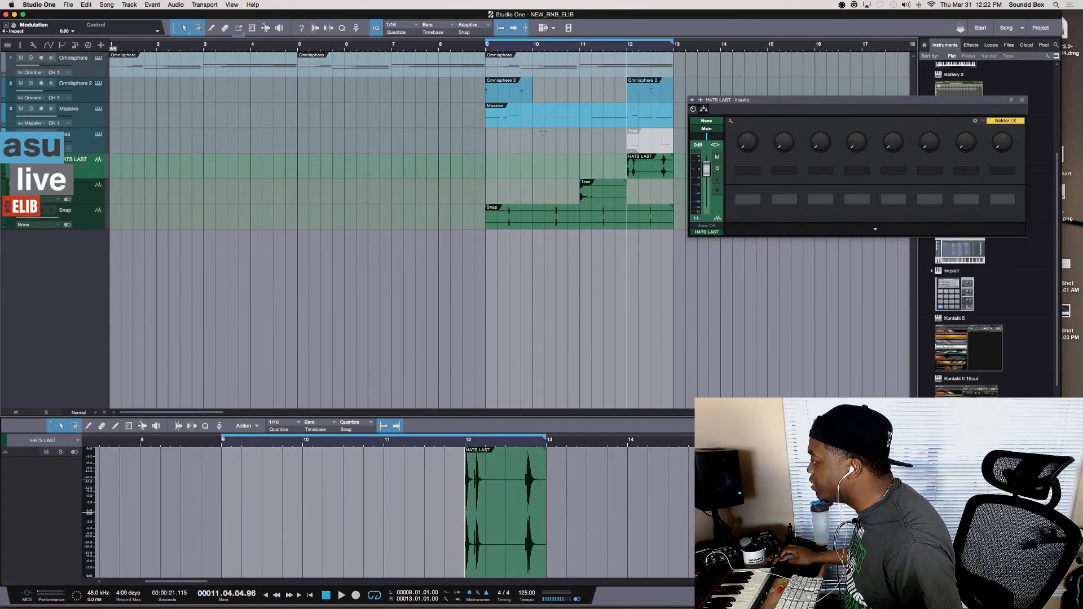
- Play the loop and lower the HATS LAST channel volume to -10.3 dB in the mixing console
{"action": "key", "text": "space"}
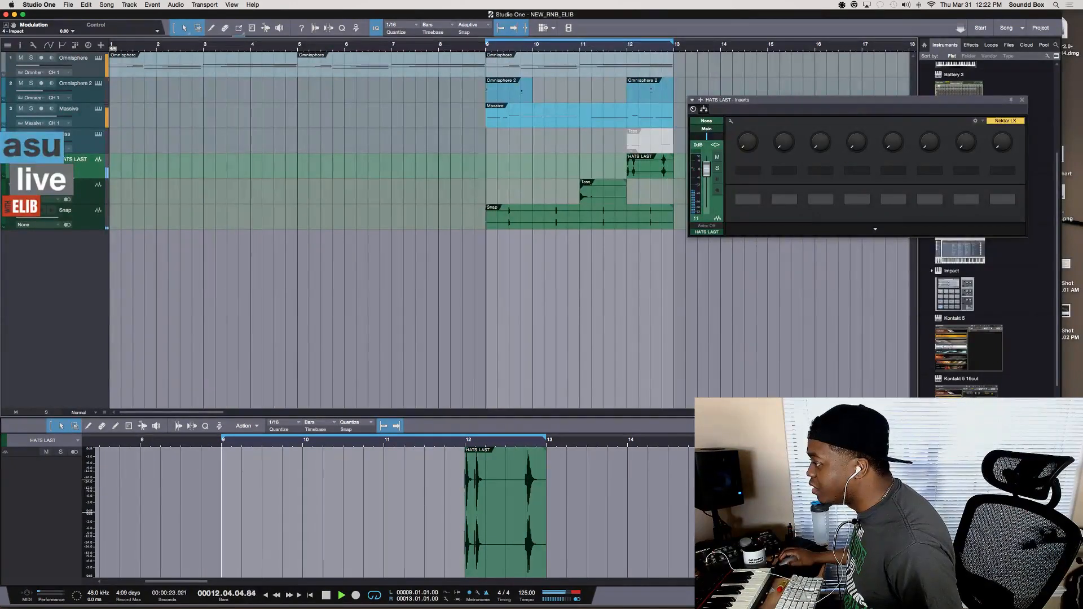
{"action": "key", "text": "space"}
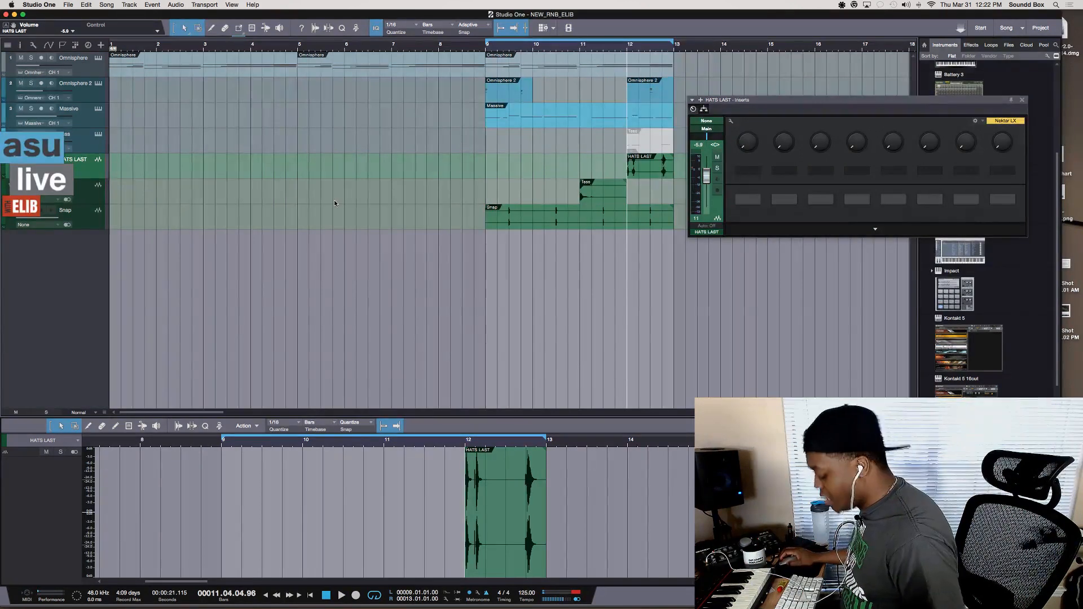
{"action": "key", "text": "F3"}
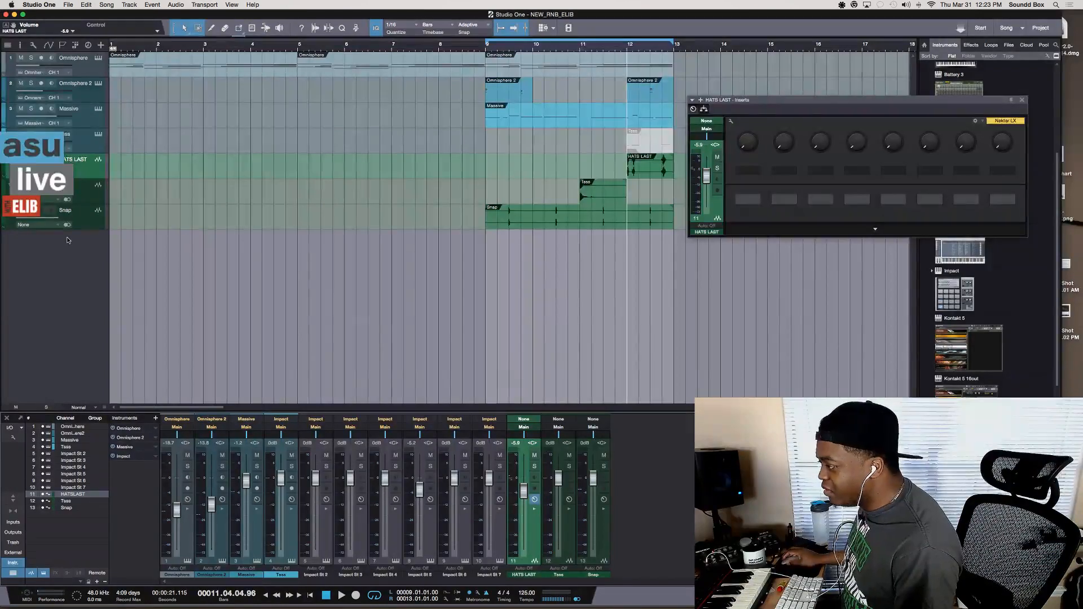
{"action": "key", "text": "space"}
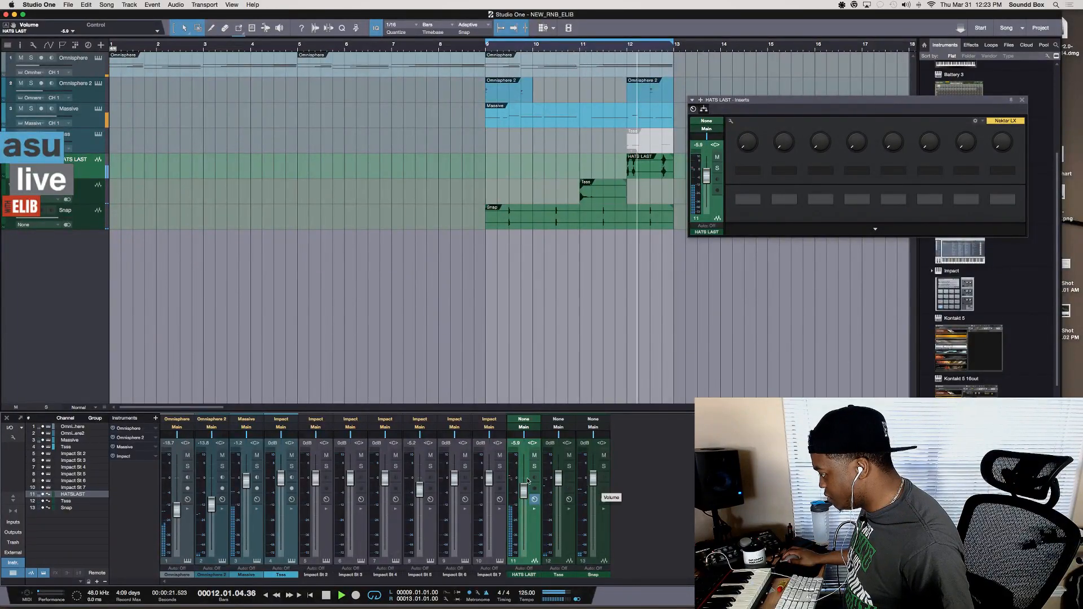
{"action": "left_click_drag", "start_coordinate": [524, 491], "coordinate": [523, 501]}
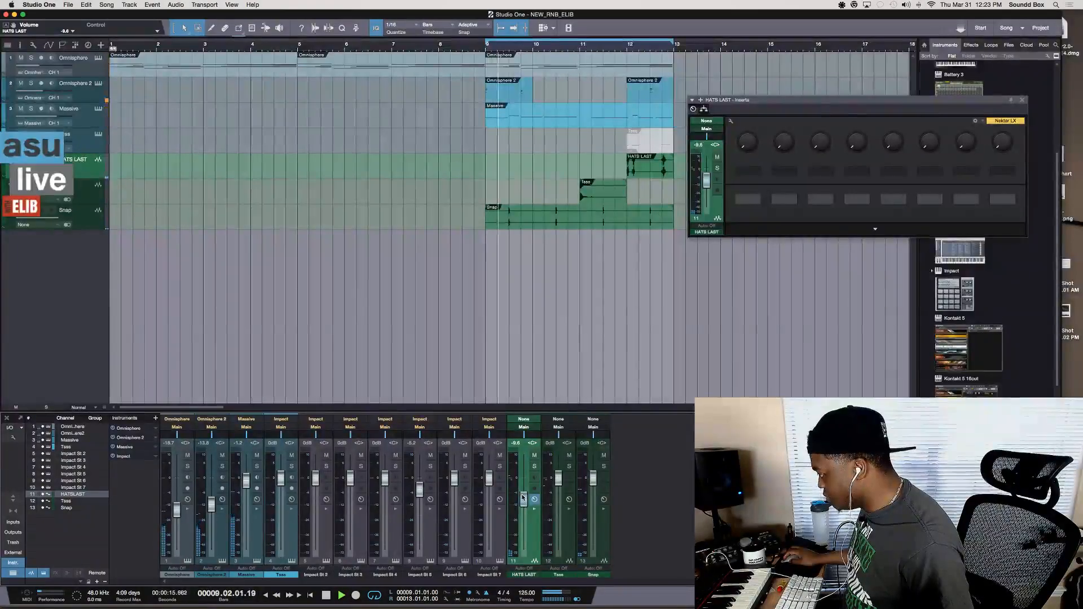
- Lower the Snap volume to -1.0 dB and the Tsss audio track to about -3.8 dB during loop playback
{"action": "left_click_drag", "start_coordinate": [590, 481], "coordinate": [590, 483]}
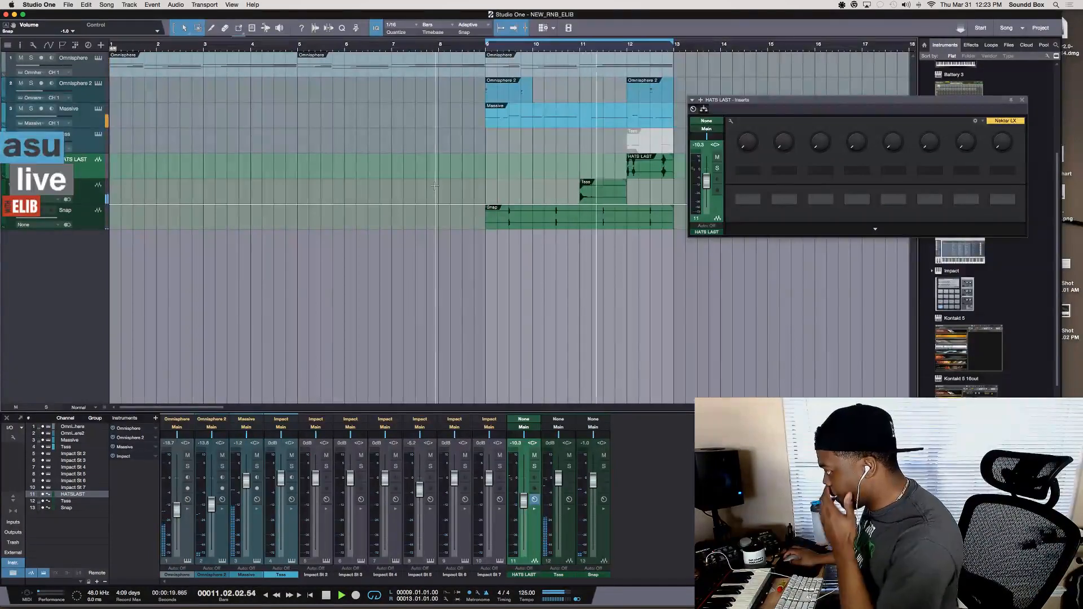
{"action": "left_click_drag", "start_coordinate": [57, 197], "coordinate": [50, 196]}
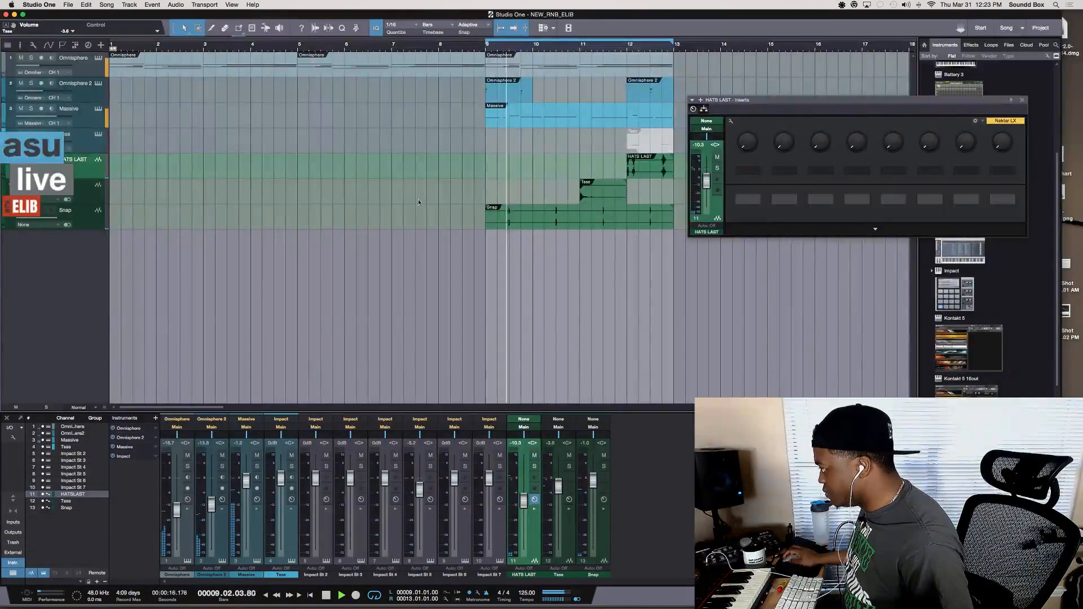
{"action": "key", "text": "space"}
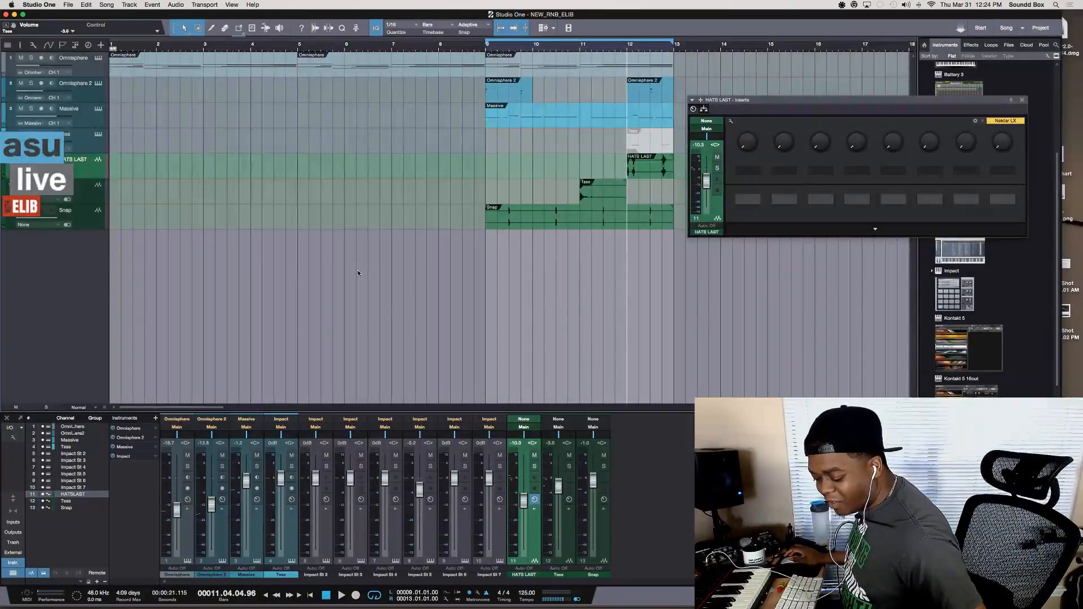
- Switch to OBS
{"action": "mouse_move", "coordinate": [474, 607]}
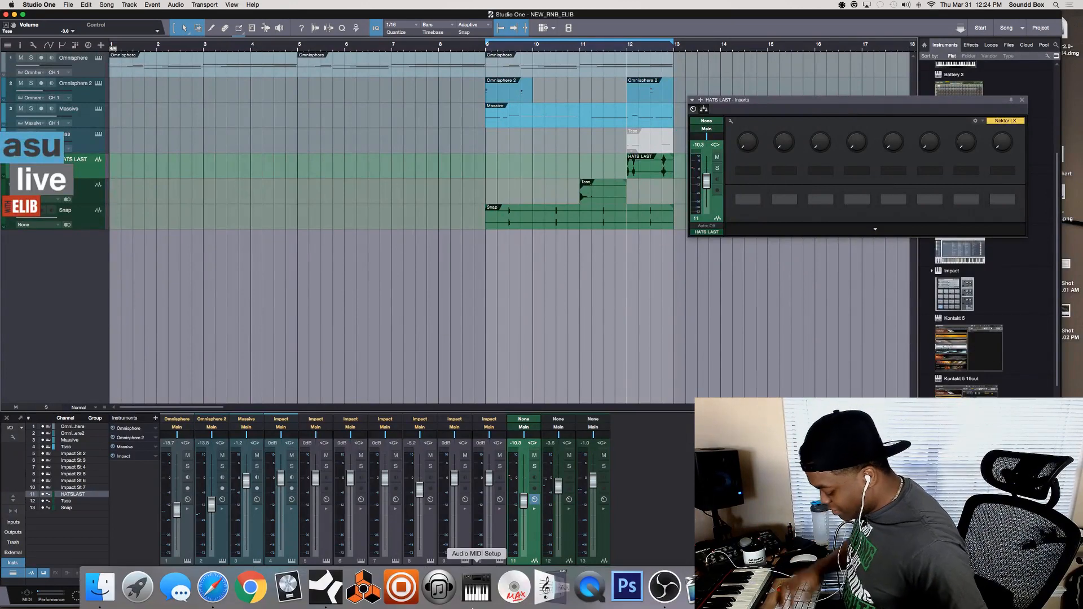
{"action": "key", "text": "super+Tab"}
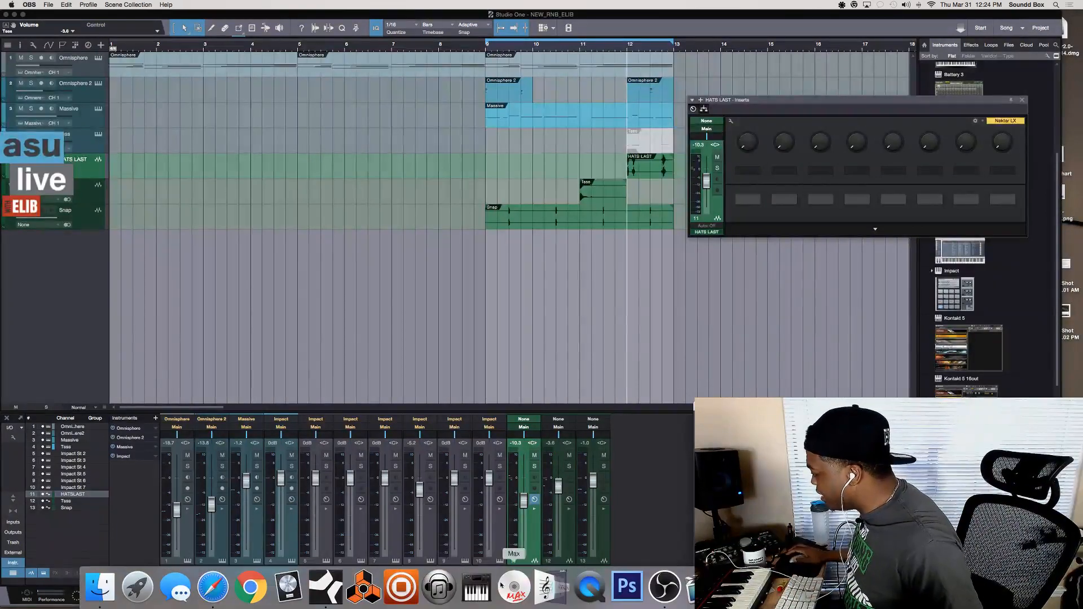